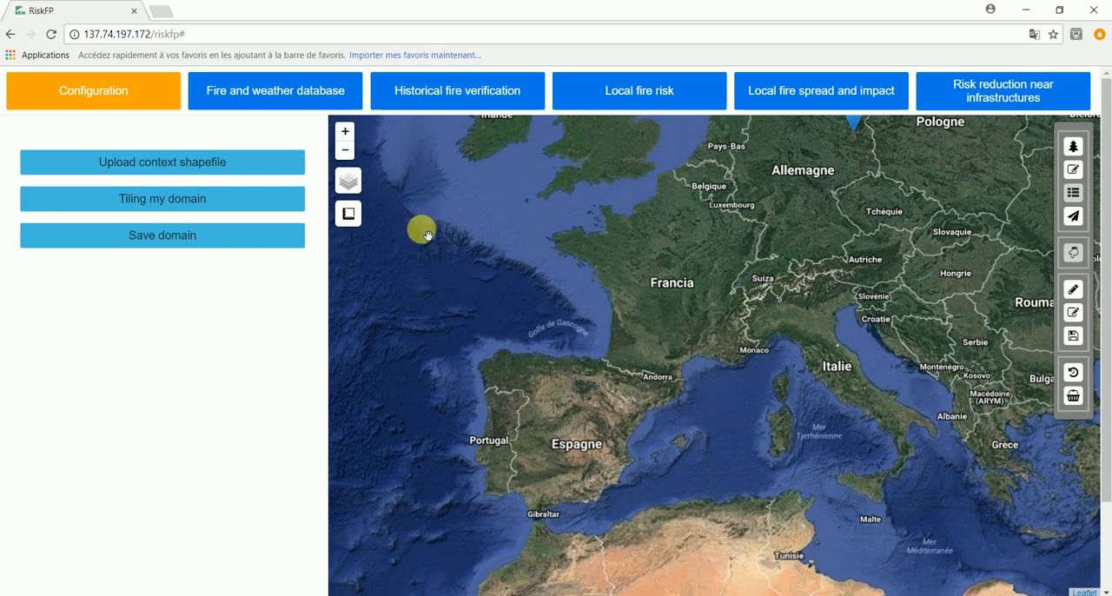
- Focus the map on the Étang de Berre area near Marseille and switch the base layer to OpenLayers
{"action": "left_click", "coordinate": [346, 133]}
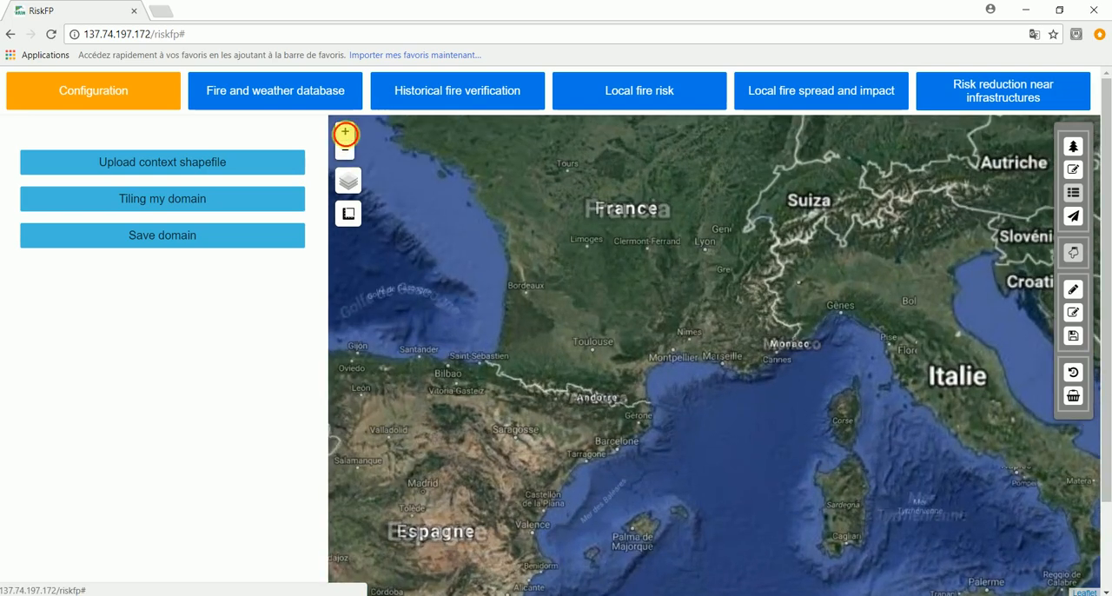
{"action": "left_click", "coordinate": [346, 133]}
{"action": "left_click", "coordinate": [346, 133]}
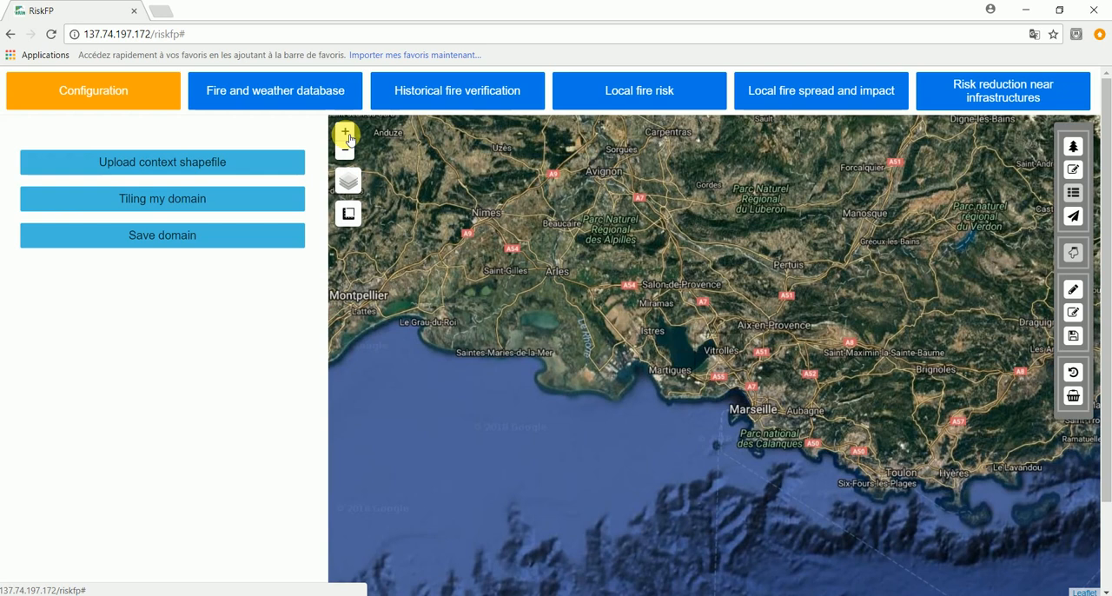
{"action": "left_click", "coordinate": [346, 133]}
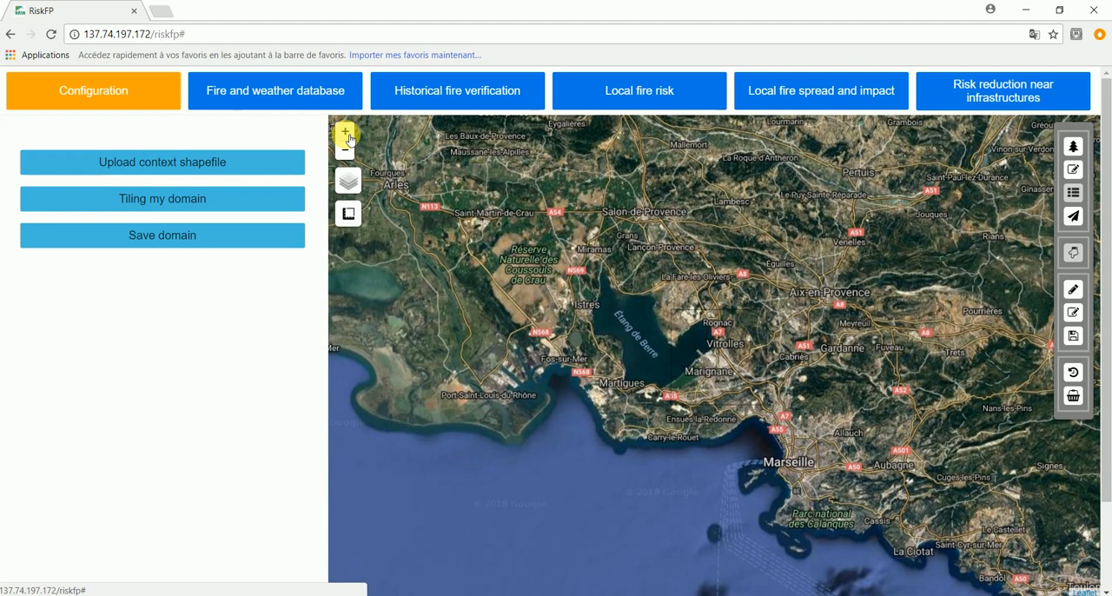
{"action": "left_click", "coordinate": [347, 134]}
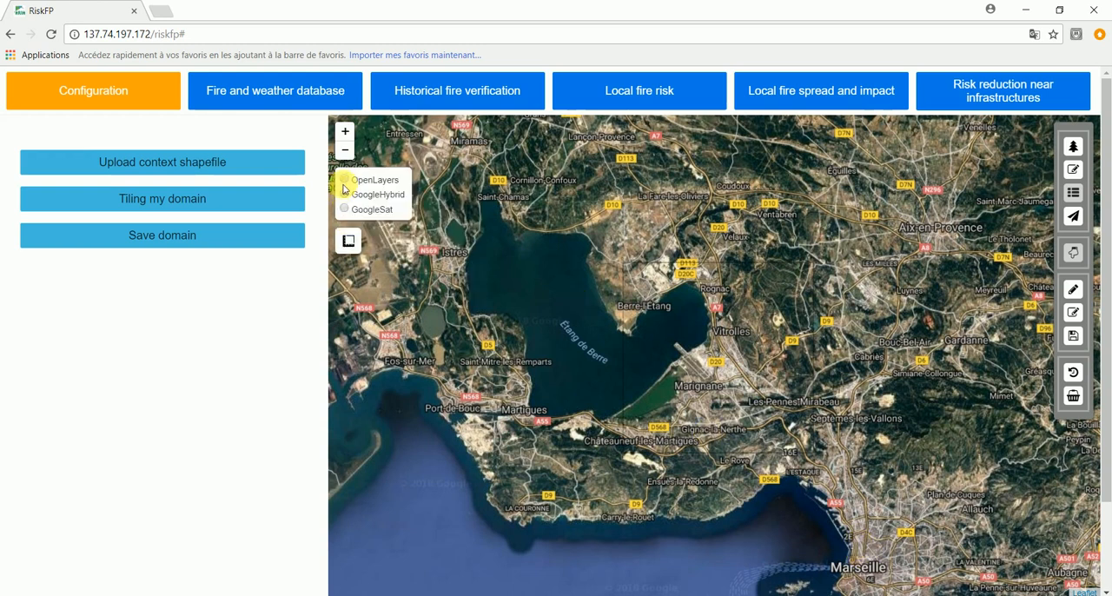
{"action": "left_click", "coordinate": [344, 180]}
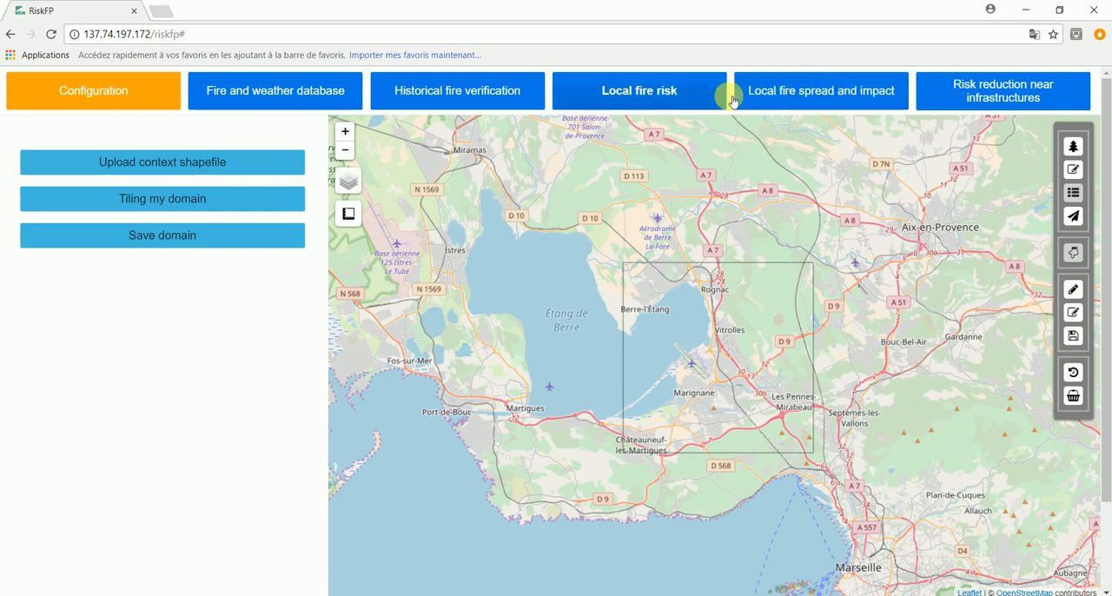
- Examine the Fire Weather Day chart of the domain tile covering Vitrolles and Marignane
{"action": "left_click", "coordinate": [702, 98]}
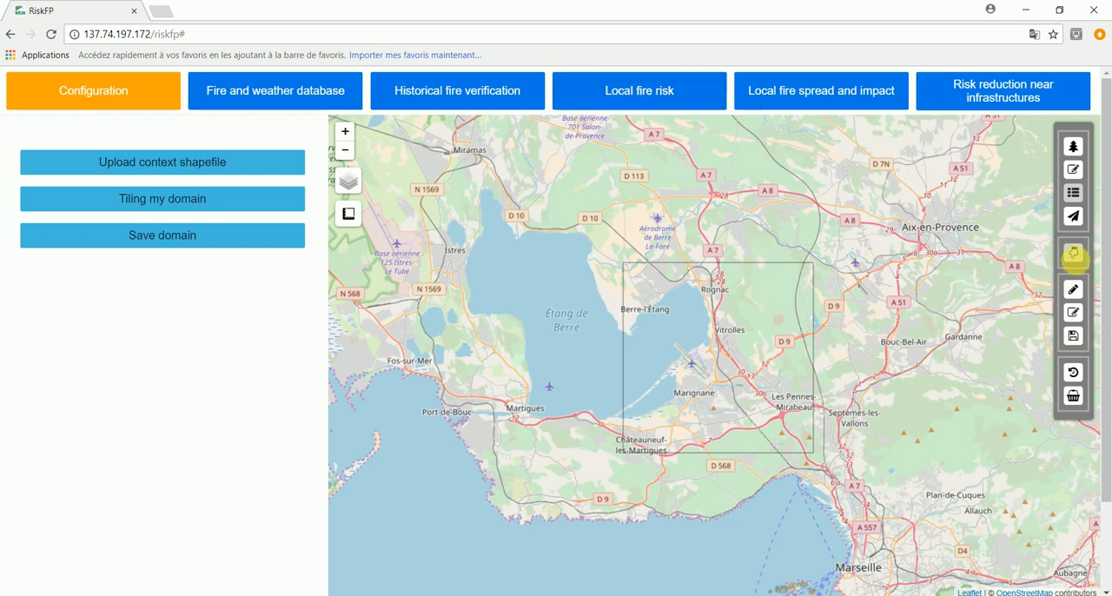
{"action": "left_click", "coordinate": [705, 351]}
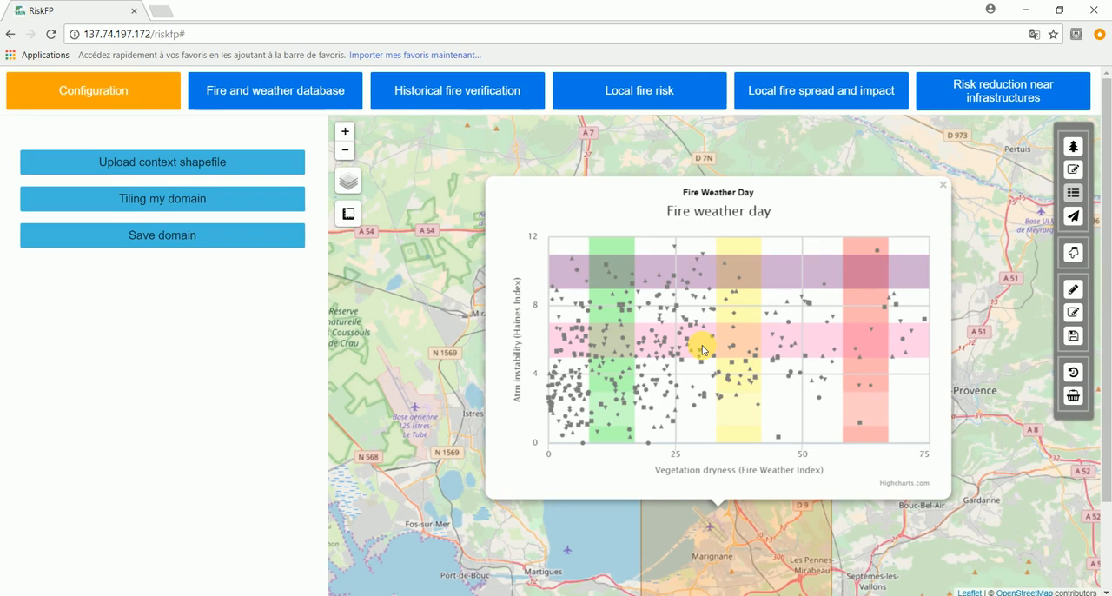
{"action": "mouse_move", "coordinate": [684, 324]}
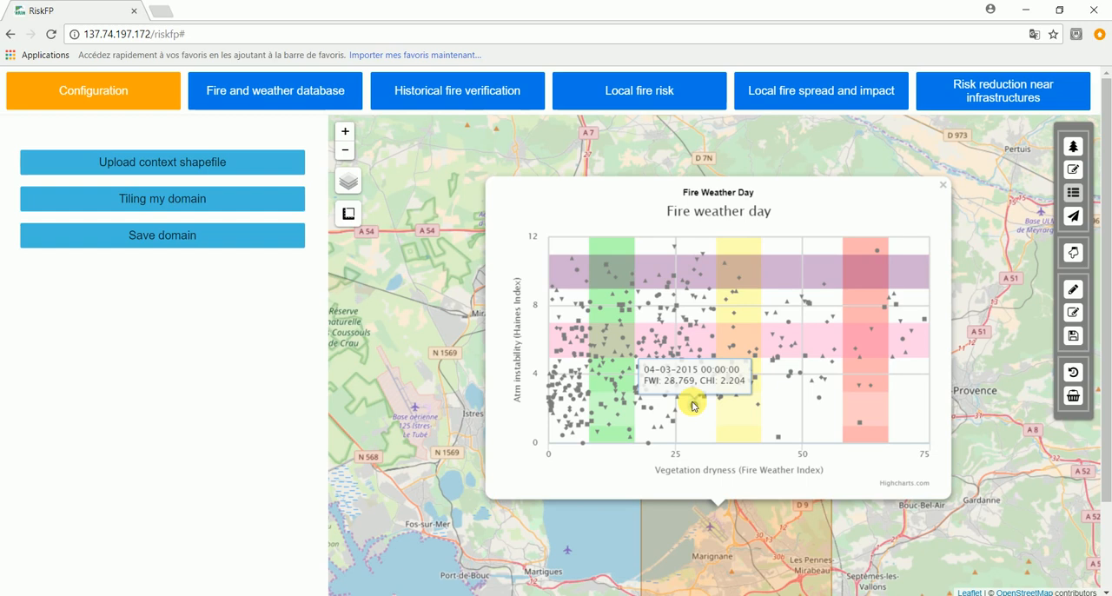
{"action": "left_click", "coordinate": [944, 185]}
- Switch to the local fire risk section and bring up the Fire Weather Day chart for the tile around Vitrolles
{"action": "left_click", "coordinate": [651, 92]}
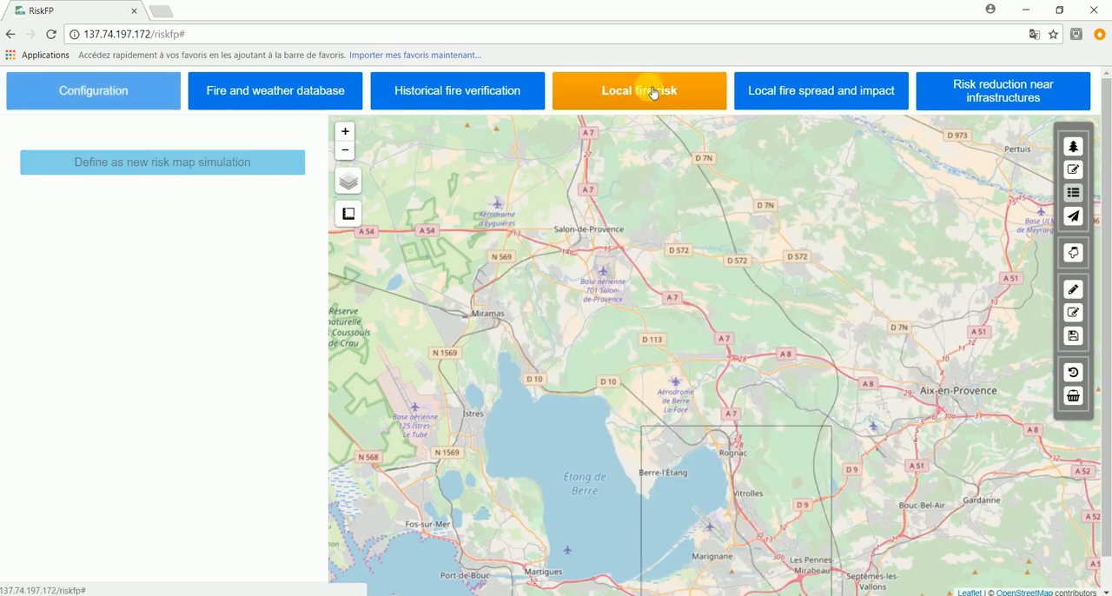
{"action": "left_click", "coordinate": [345, 133]}
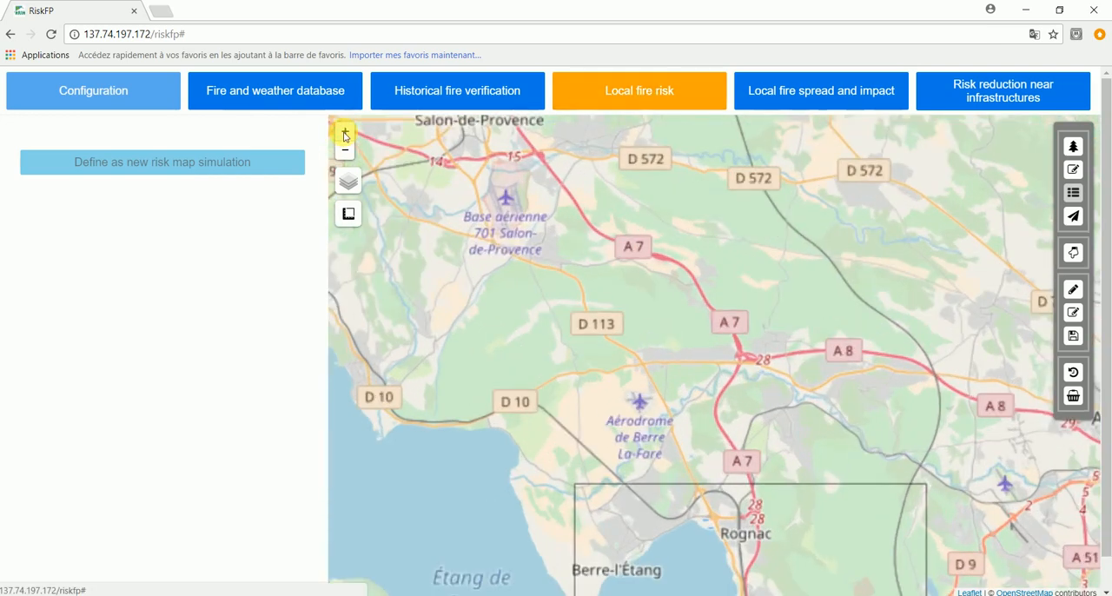
{"action": "left_click_drag", "start_coordinate": [489, 342], "coordinate": [427, 81]}
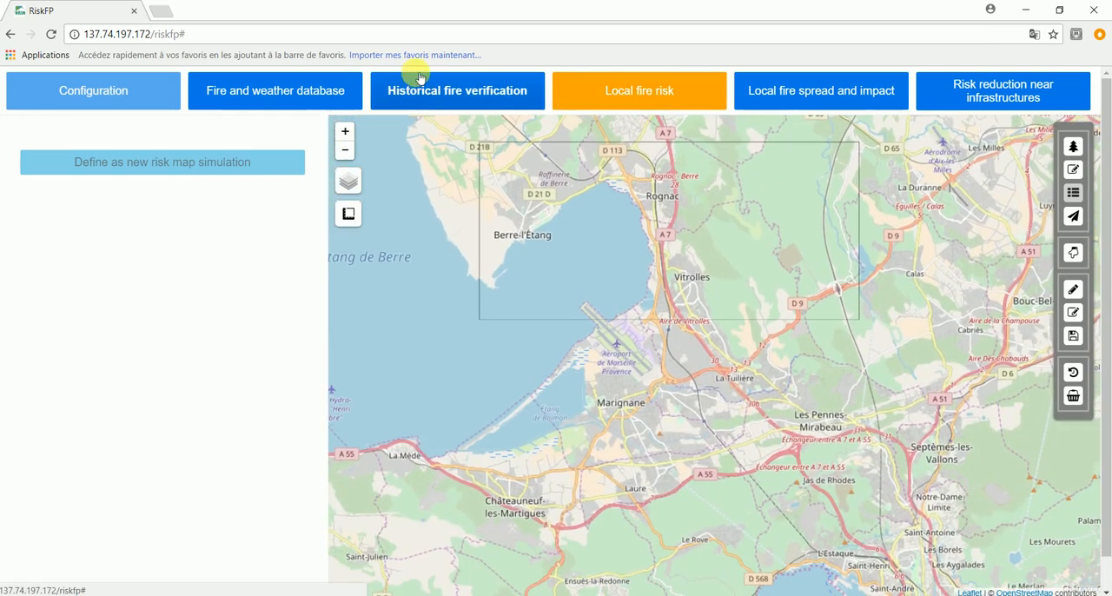
{"action": "left_click", "coordinate": [345, 133]}
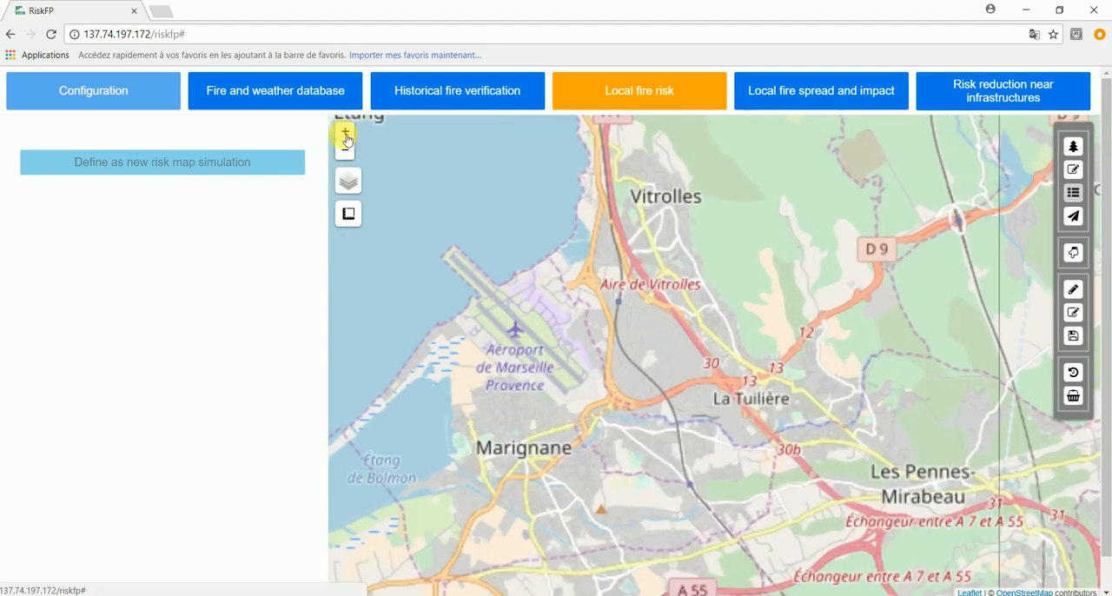
{"action": "left_click", "coordinate": [345, 149]}
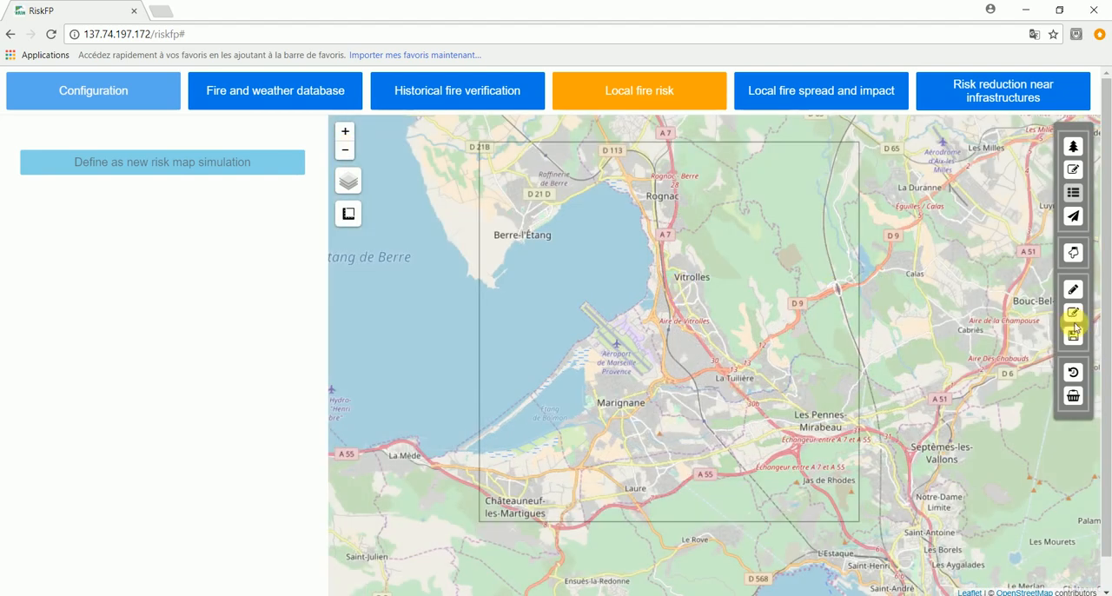
{"action": "left_click", "coordinate": [1073, 252]}
{"action": "left_click", "coordinate": [692, 293]}
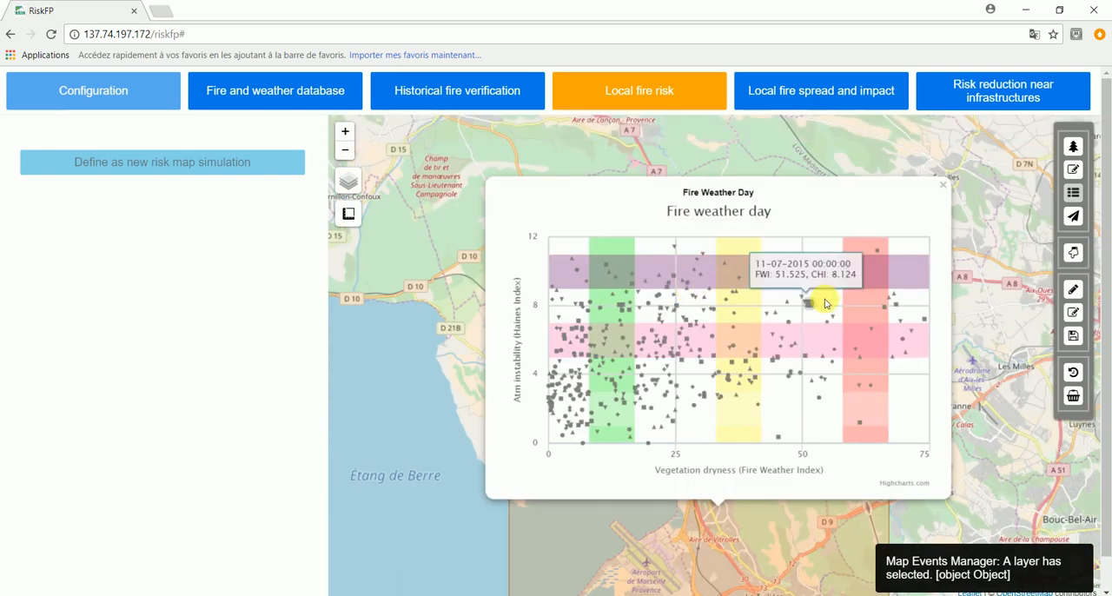
- Select the 20-09-2015 day on the chart and define it as a new risk map simulation
{"action": "mouse_move", "coordinate": [790, 310]}
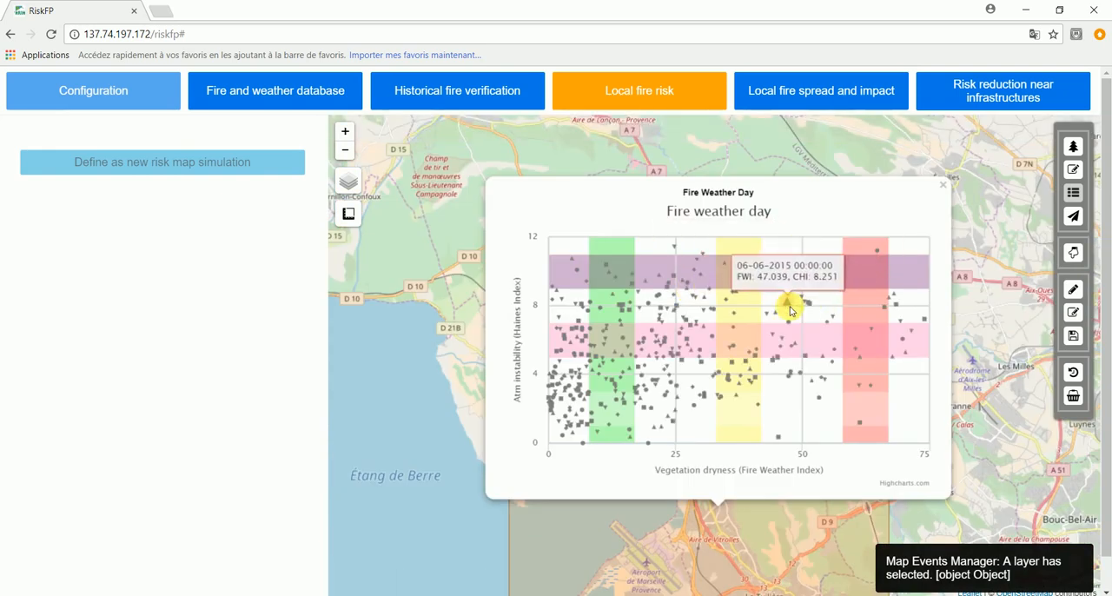
{"action": "mouse_move", "coordinate": [877, 320]}
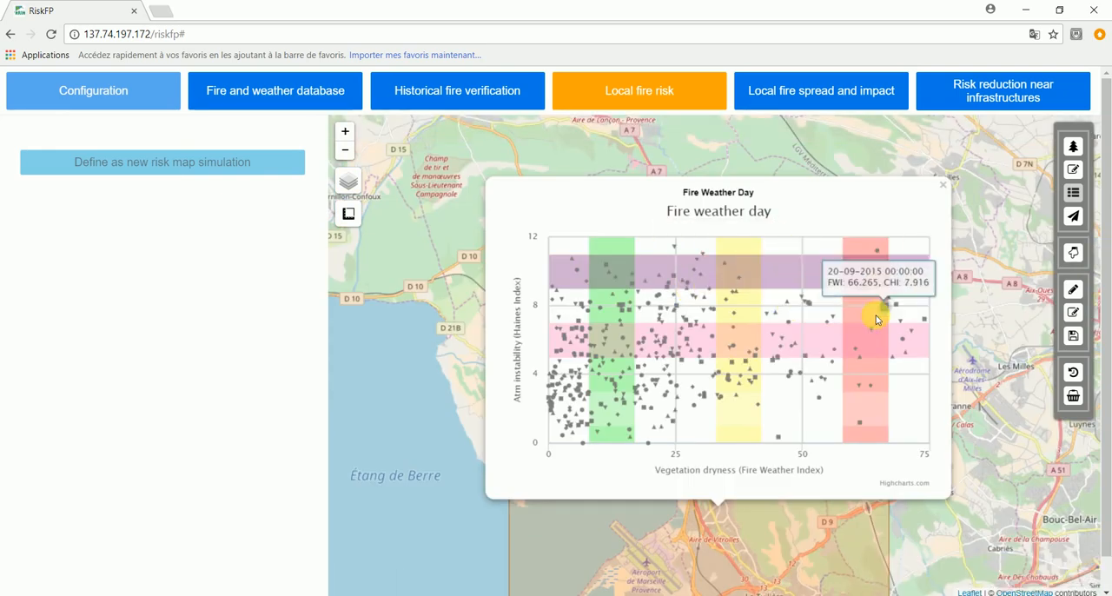
{"action": "left_click", "coordinate": [886, 309]}
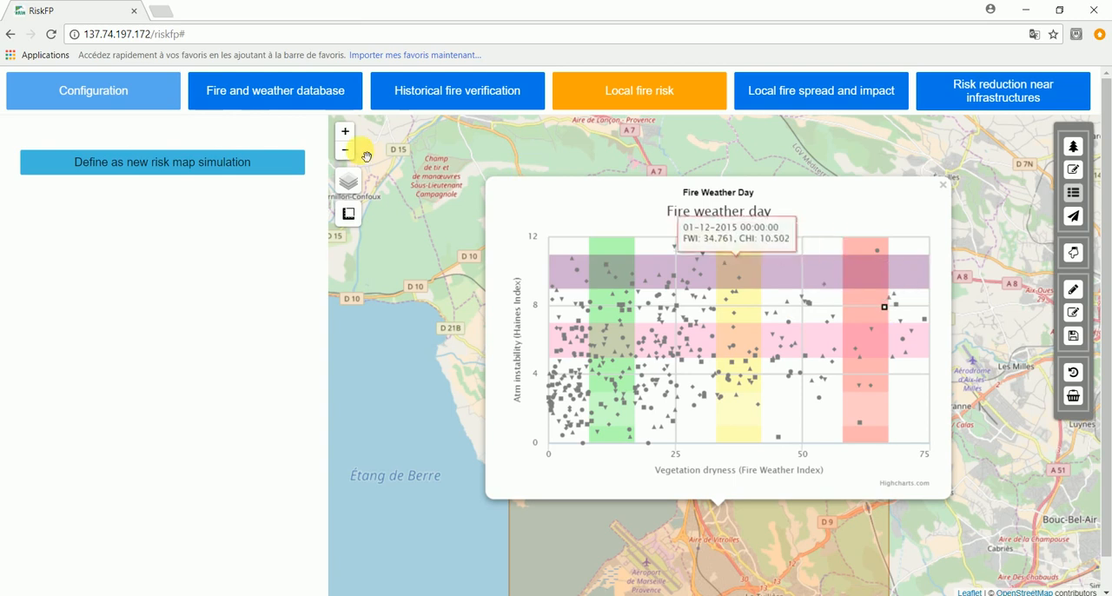
{"action": "left_click", "coordinate": [122, 162]}
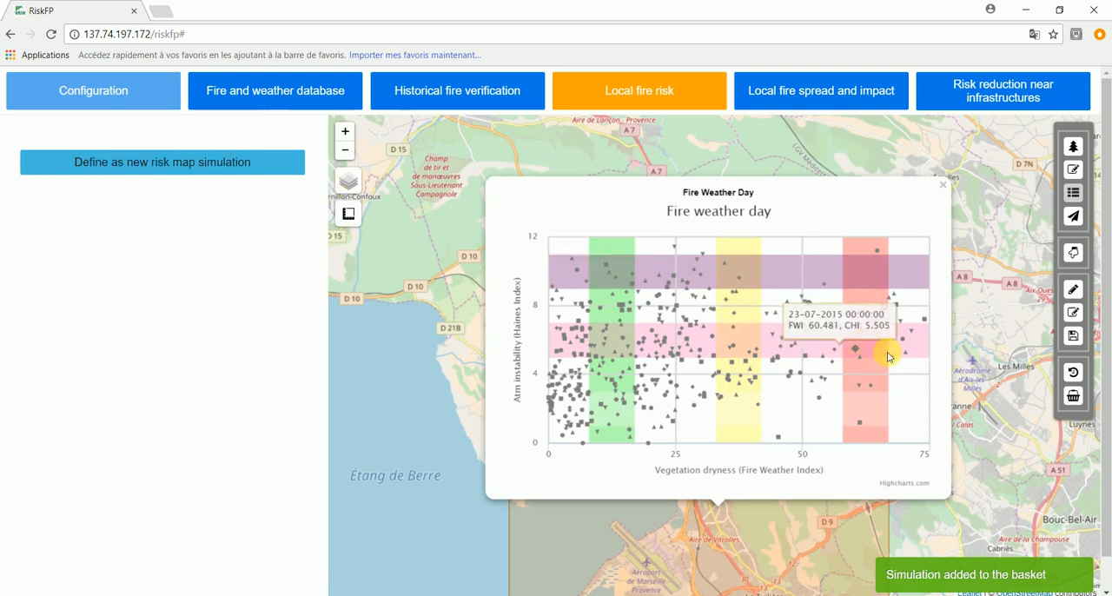
{"action": "mouse_move", "coordinate": [886, 310]}
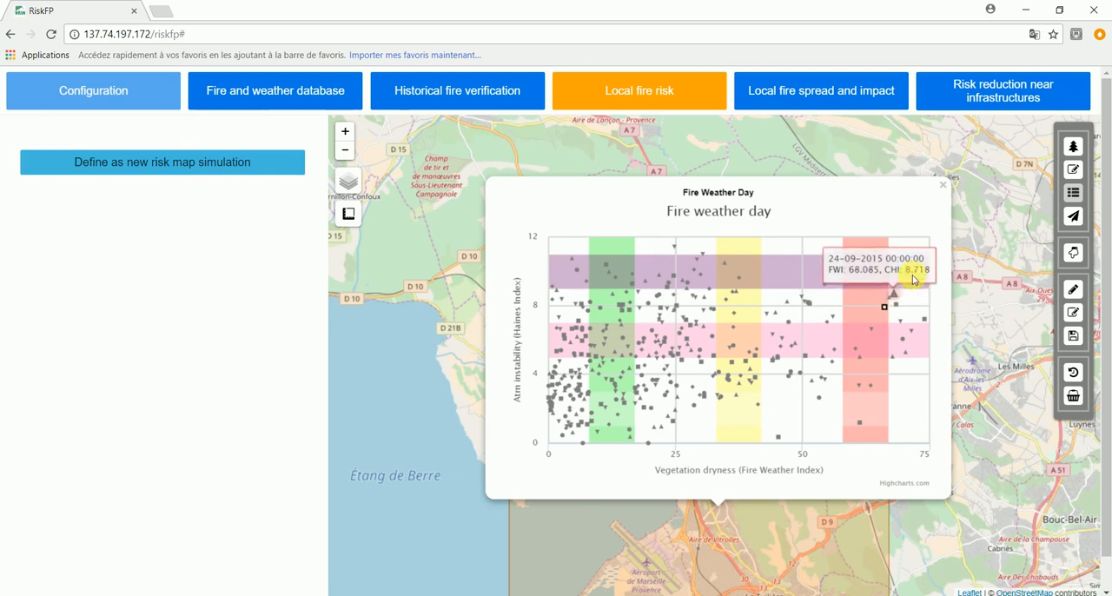
{"action": "left_click", "coordinate": [944, 186]}
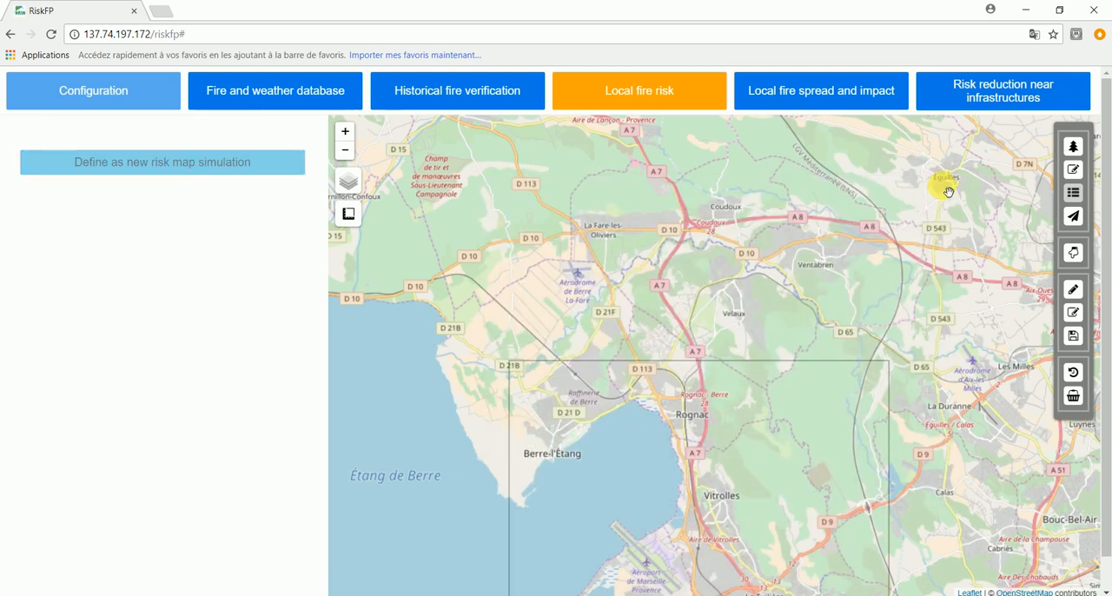
- Rename the simulation in the basket as "fire risk mapping 20-9-15" and launch it
{"action": "left_click", "coordinate": [1074, 397]}
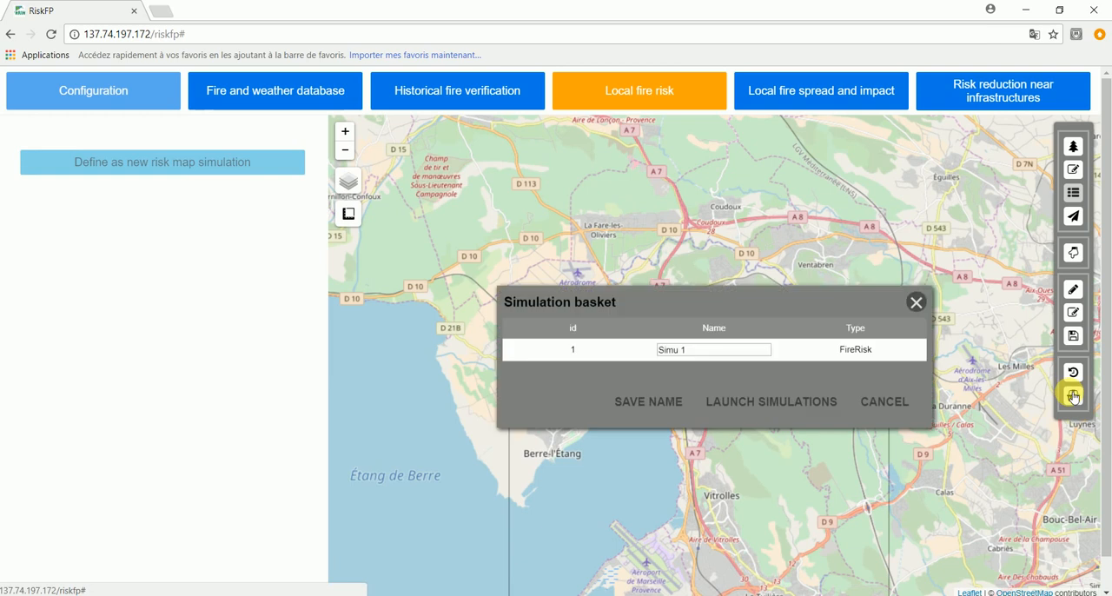
{"action": "left_click_drag", "start_coordinate": [737, 356], "coordinate": [587, 326]}
{"action": "type", "text": "fire r"}
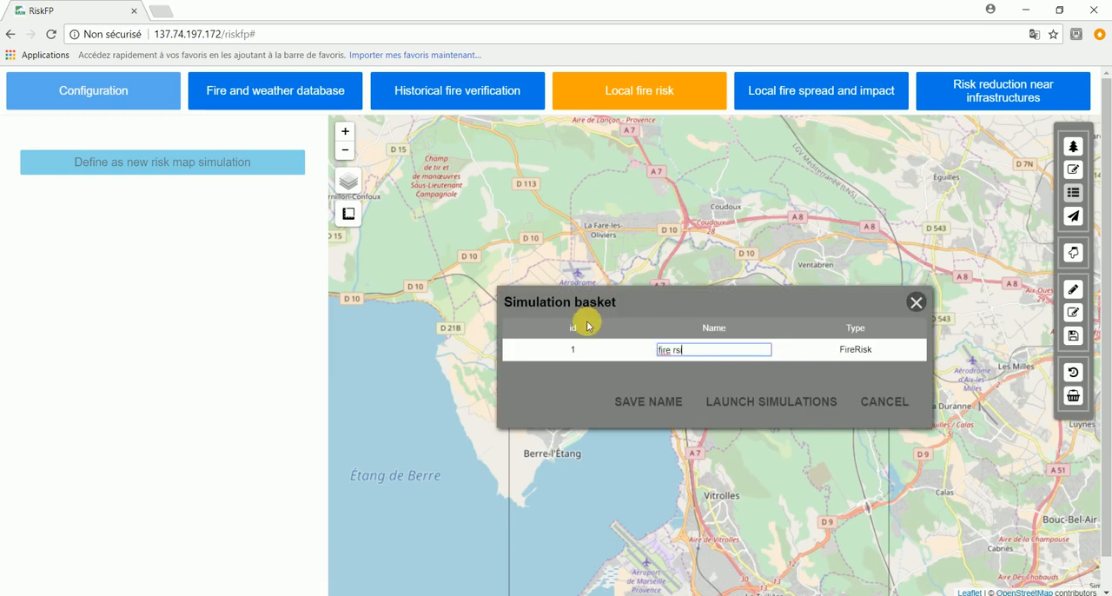
{"action": "type", "text": "isk mapping 20-9"}
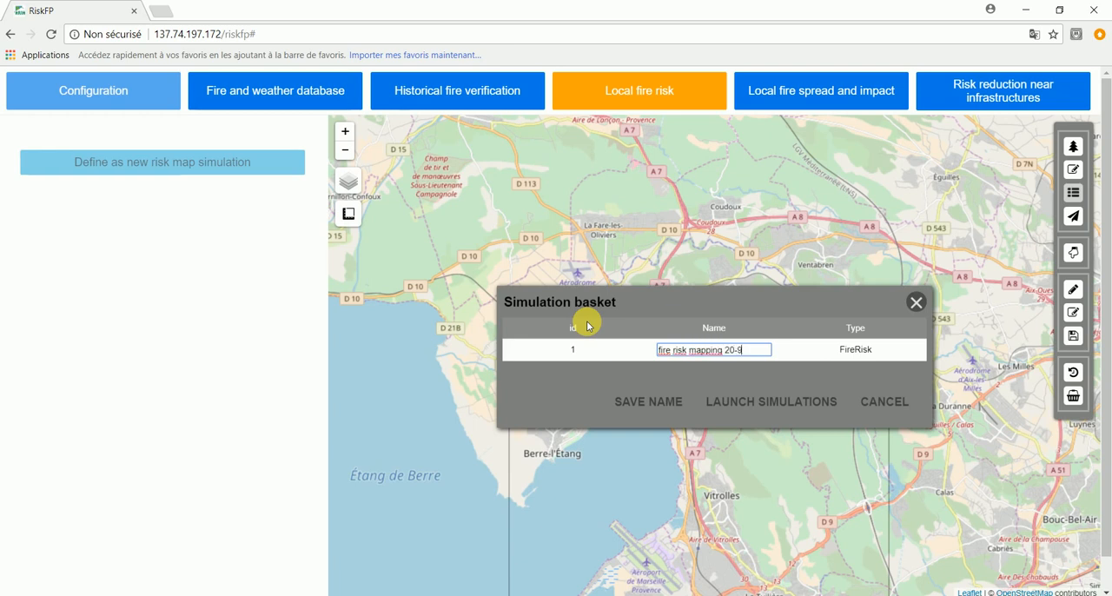
{"action": "type", "text": "-15"}
{"action": "left_click", "coordinate": [669, 404]}
{"action": "left_click", "coordinate": [764, 405]}
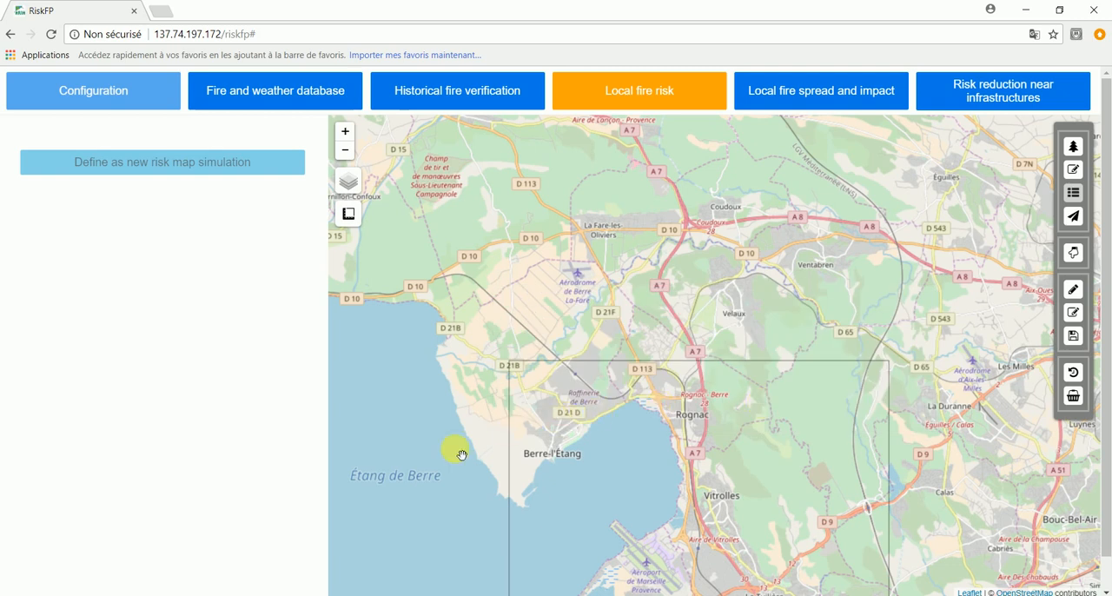
- Switch to the local fire spread and impact section and check the simulations listed in the memory table
{"action": "left_click_drag", "start_coordinate": [447, 442], "coordinate": [462, 246]}
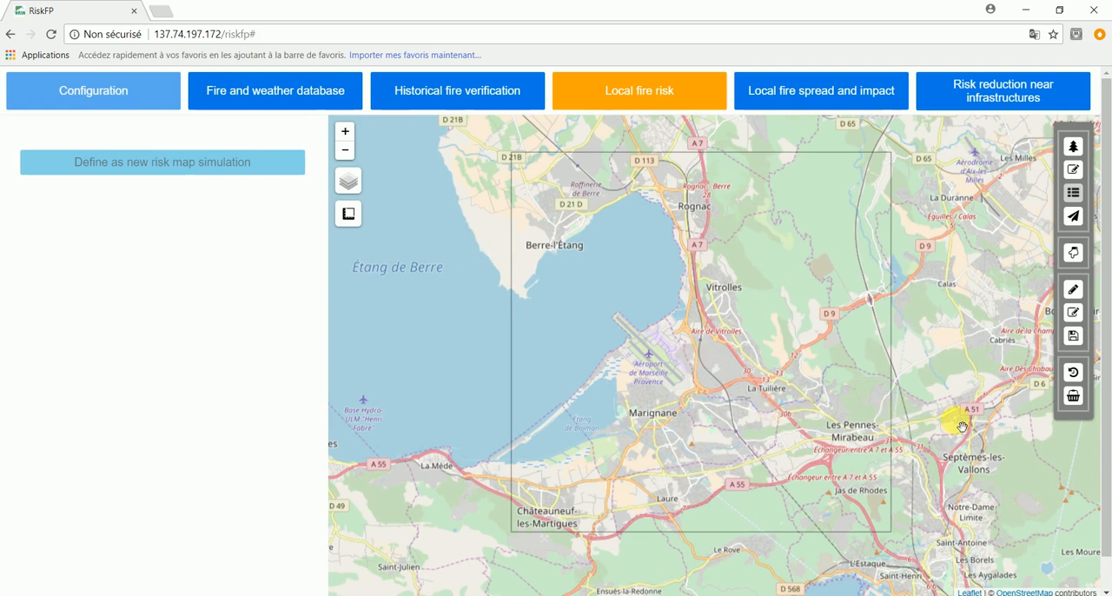
{"action": "left_click", "coordinate": [815, 101]}
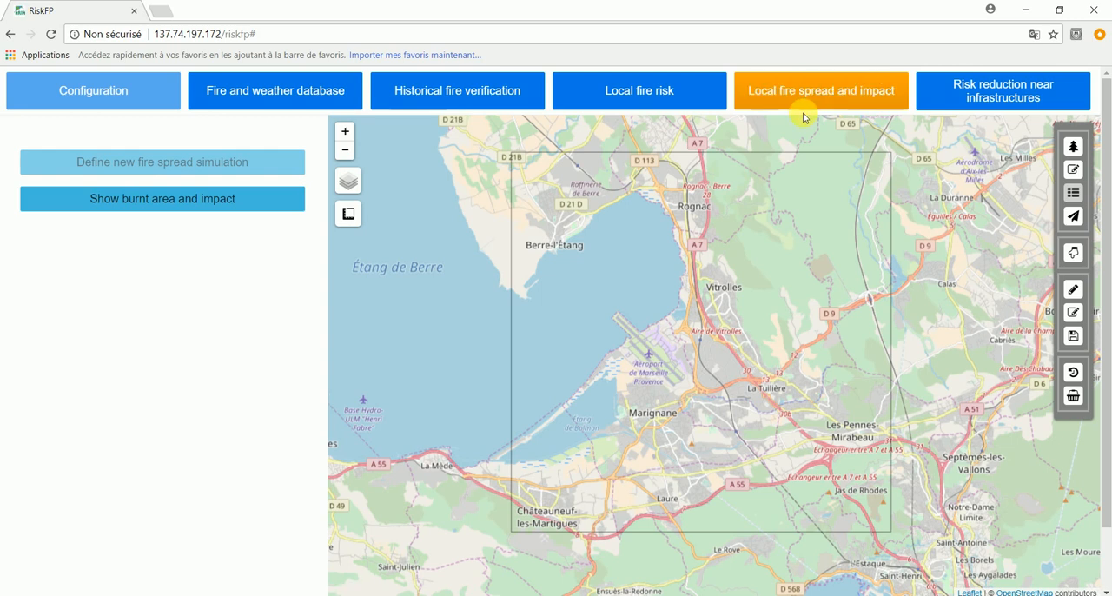
{"action": "left_click", "coordinate": [1074, 373]}
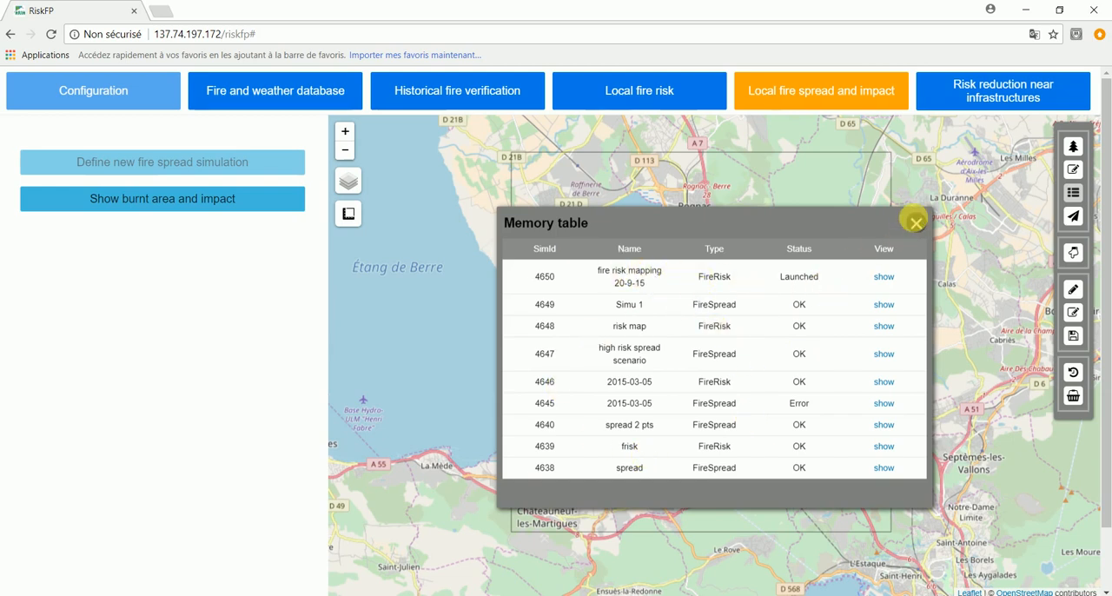
{"action": "left_click", "coordinate": [917, 224]}
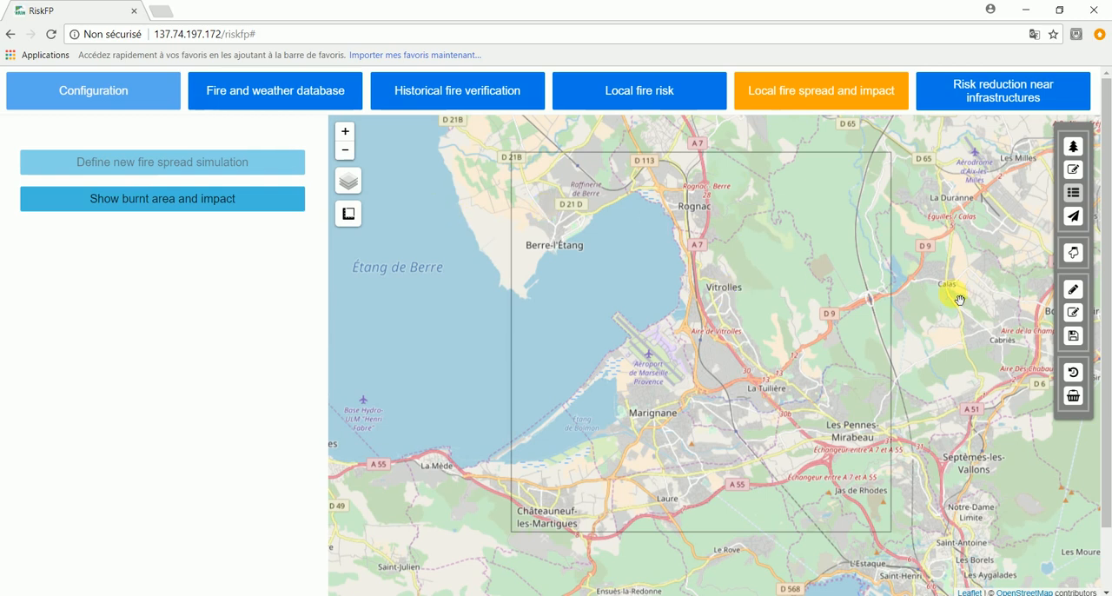
- Define a new fire spread simulation for the tile using the 20-09-2015 fire weather day
{"action": "left_click", "coordinate": [749, 333]}
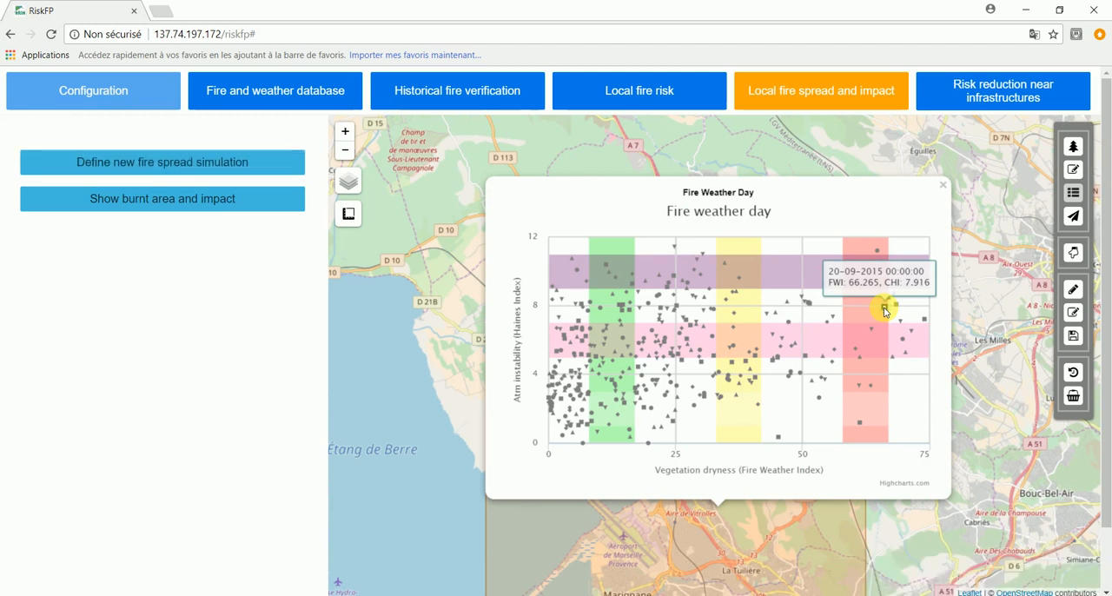
{"action": "left_click", "coordinate": [223, 164]}
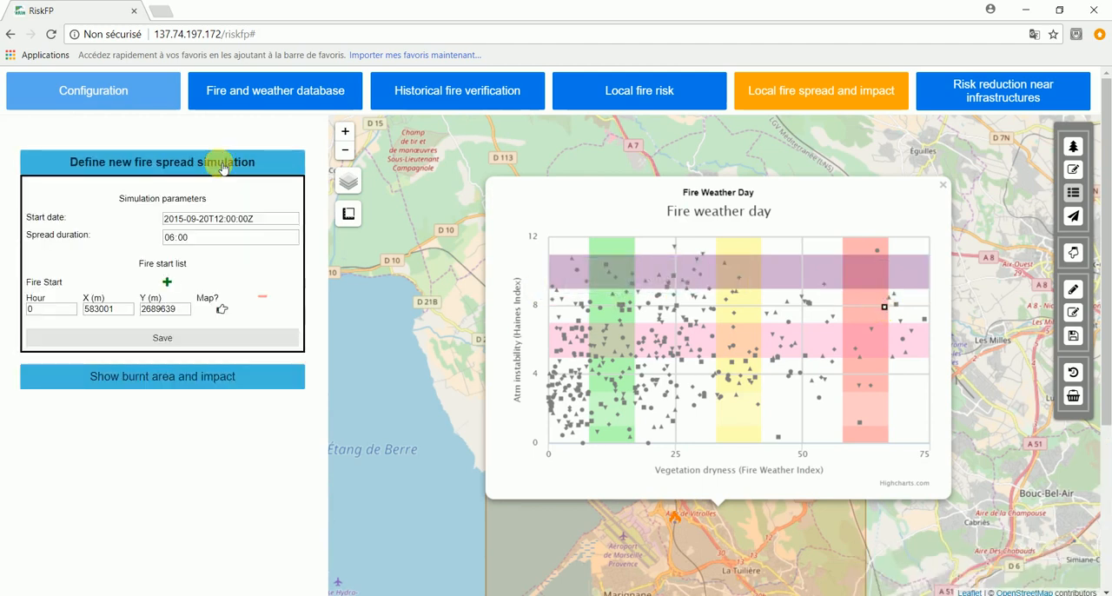
{"action": "left_click", "coordinate": [944, 186]}
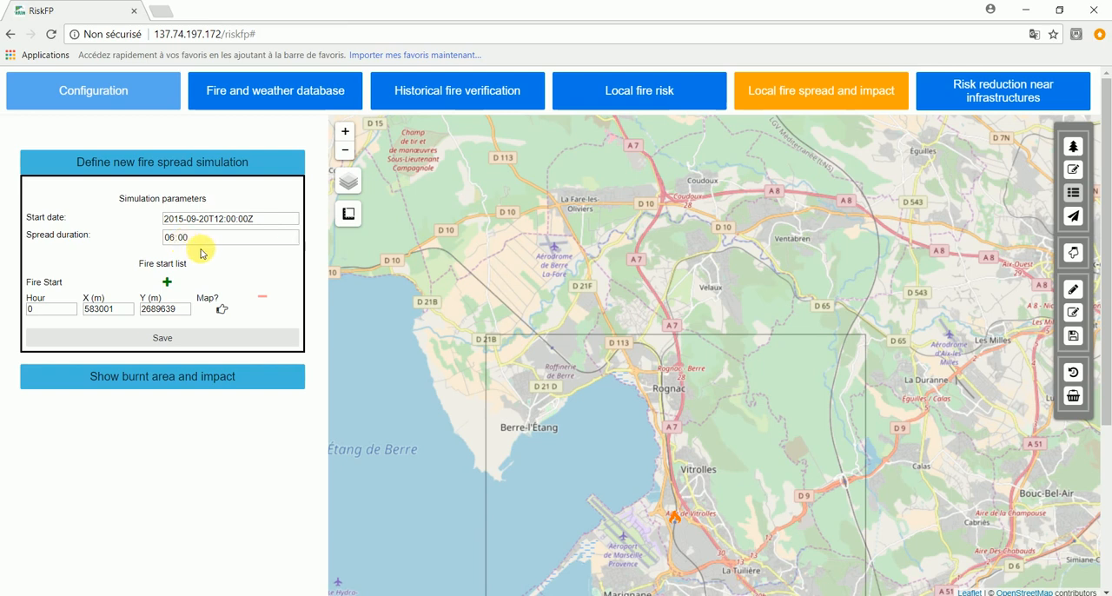
- Place the hour 0 fire start on the map in the forest northeast of Vitrolles, at about X 585570 m, Y 5384230 m
{"action": "left_click_drag", "start_coordinate": [397, 469], "coordinate": [447, 278]}
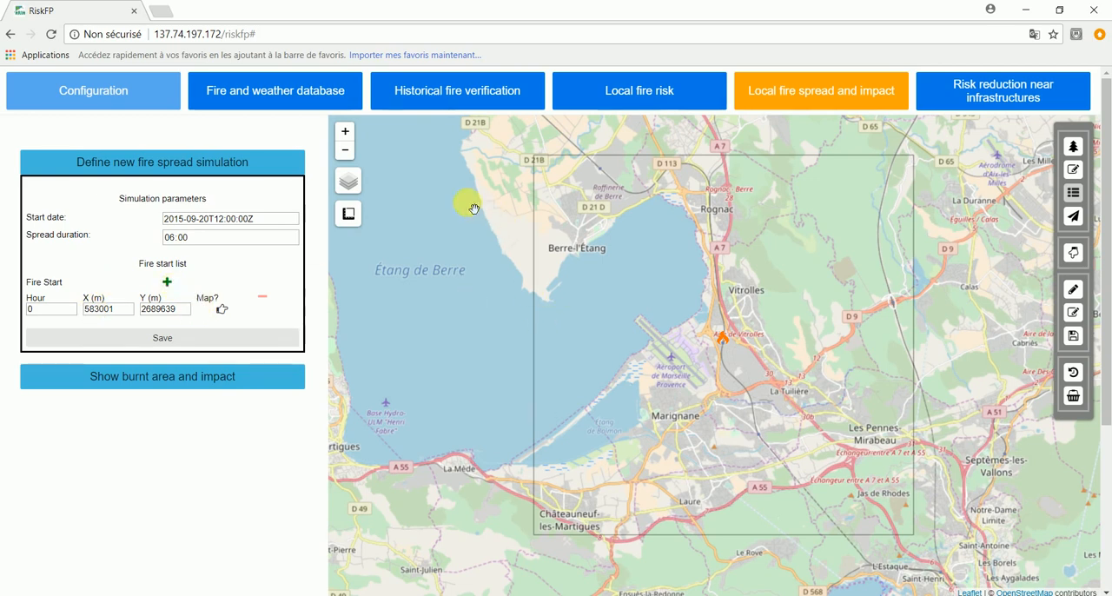
{"action": "left_click", "coordinate": [345, 131]}
{"action": "left_click_drag", "start_coordinate": [736, 266], "coordinate": [614, 395]}
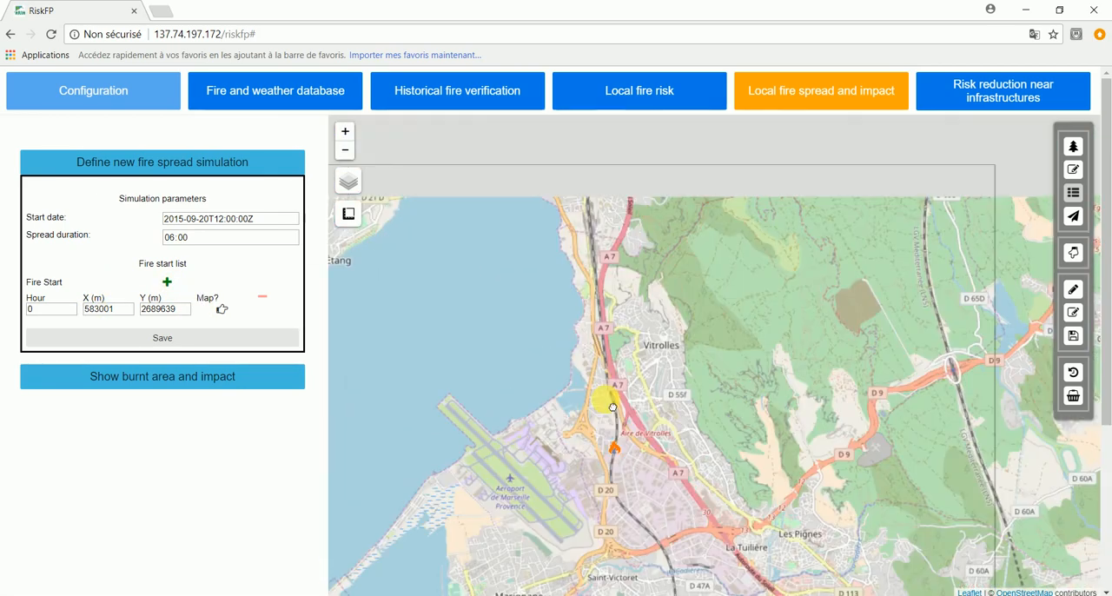
{"action": "left_click", "coordinate": [345, 131]}
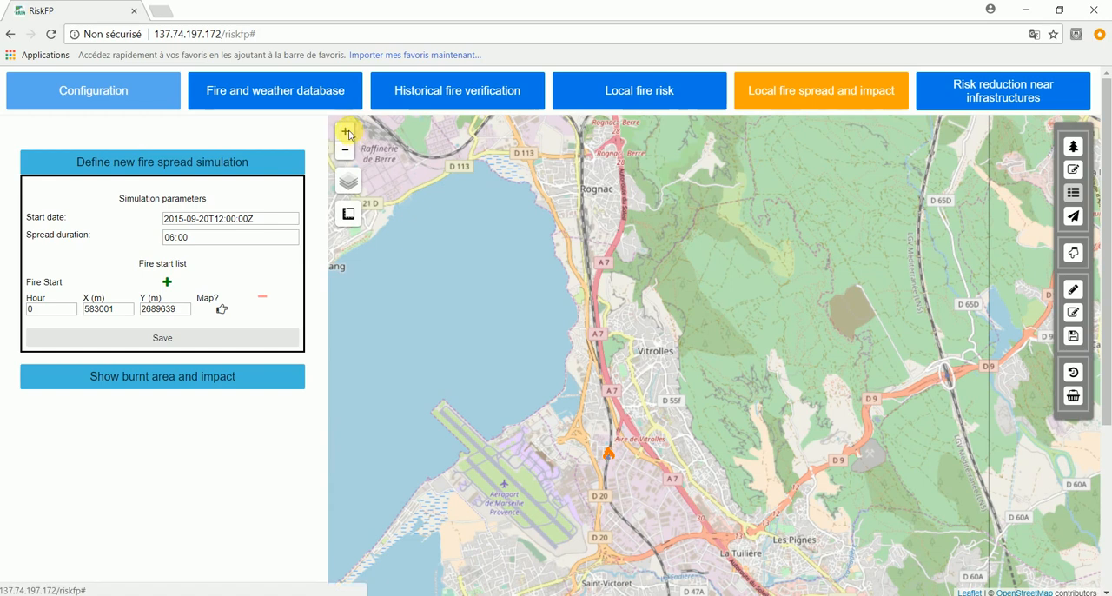
{"action": "left_click_drag", "start_coordinate": [789, 243], "coordinate": [667, 395]}
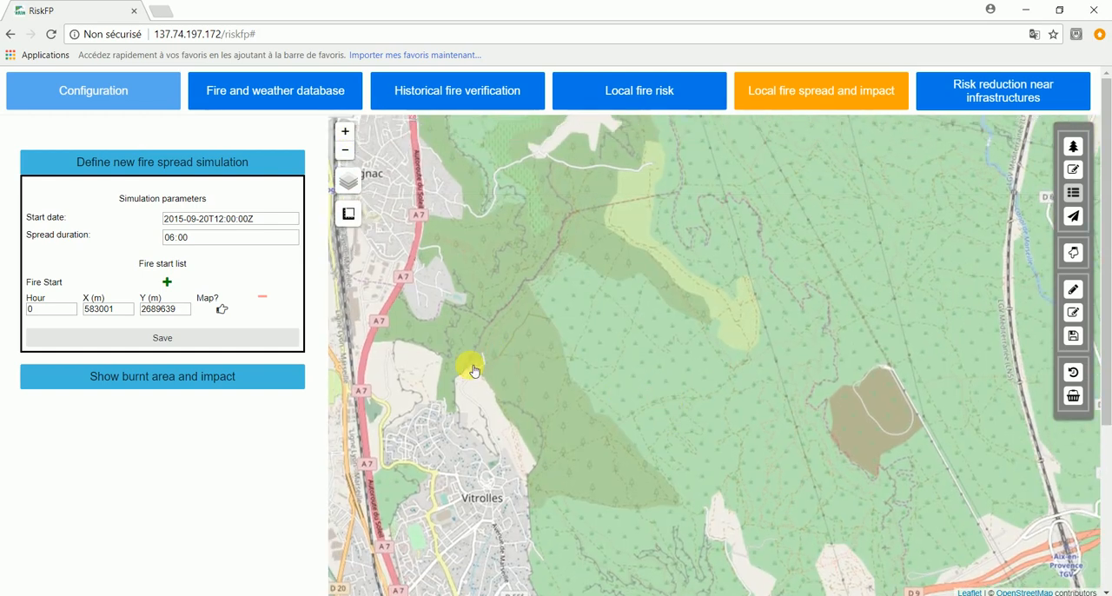
{"action": "left_click", "coordinate": [221, 308]}
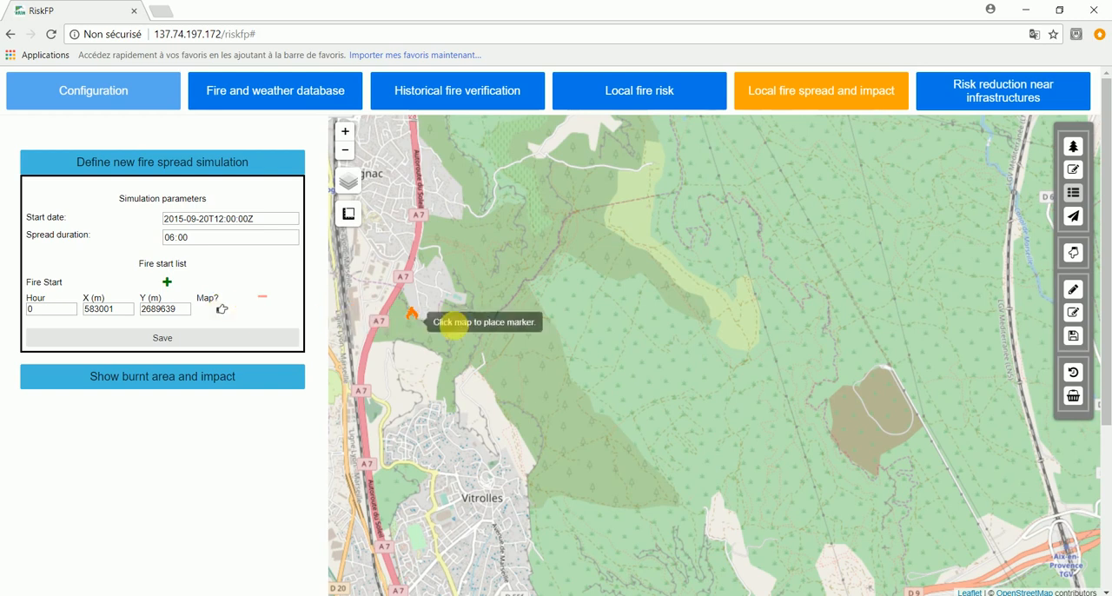
{"action": "left_click", "coordinate": [591, 348]}
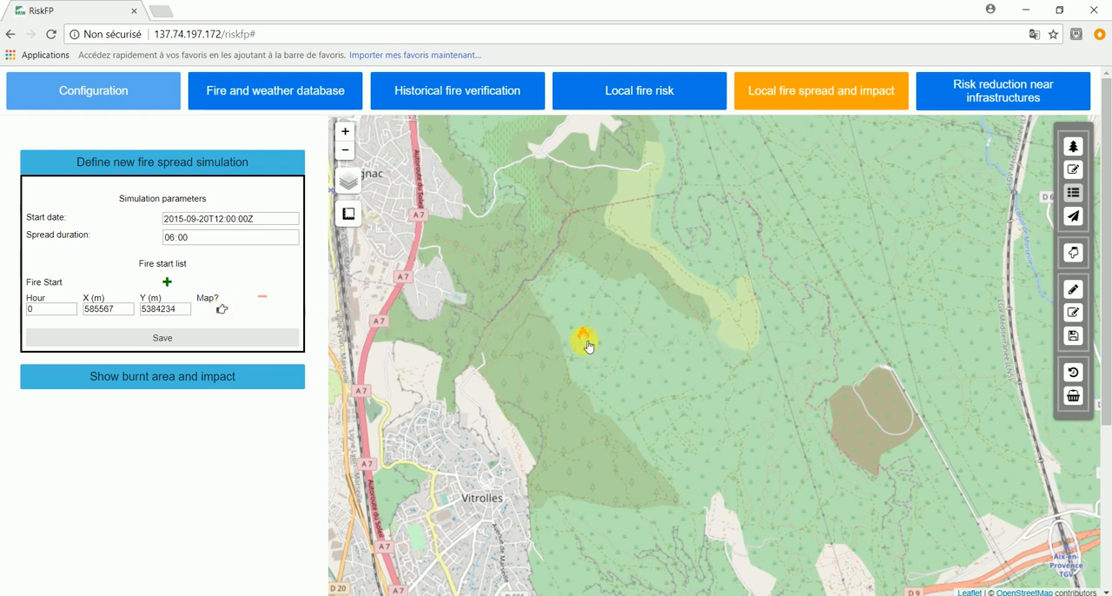
- Add a second fire start at hour 1 just southeast of the first, at about X 585930 m, Y 5383970 m, and save the simulation
{"action": "left_click", "coordinate": [169, 285]}
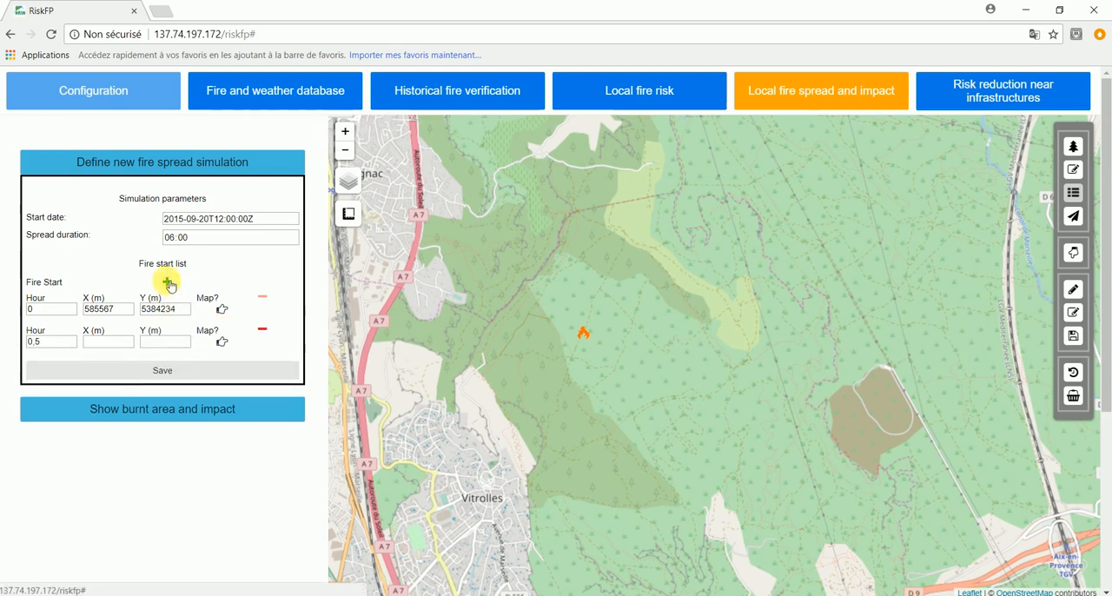
{"action": "left_click", "coordinate": [46, 342]}
{"action": "left_click_drag", "start_coordinate": [33, 342], "coordinate": [19, 344]}
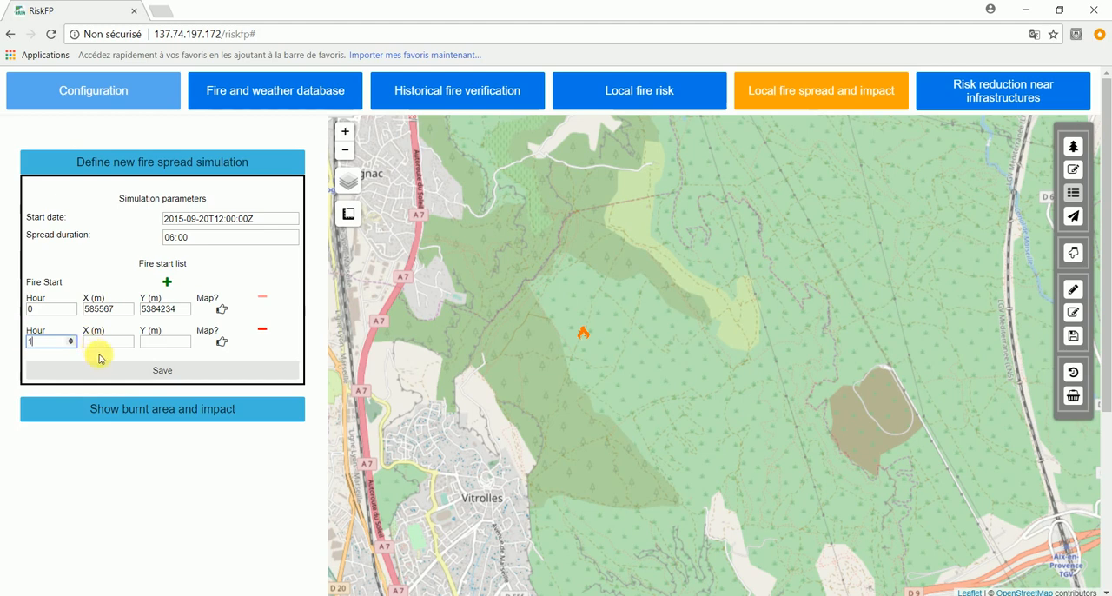
{"action": "left_click", "coordinate": [223, 346]}
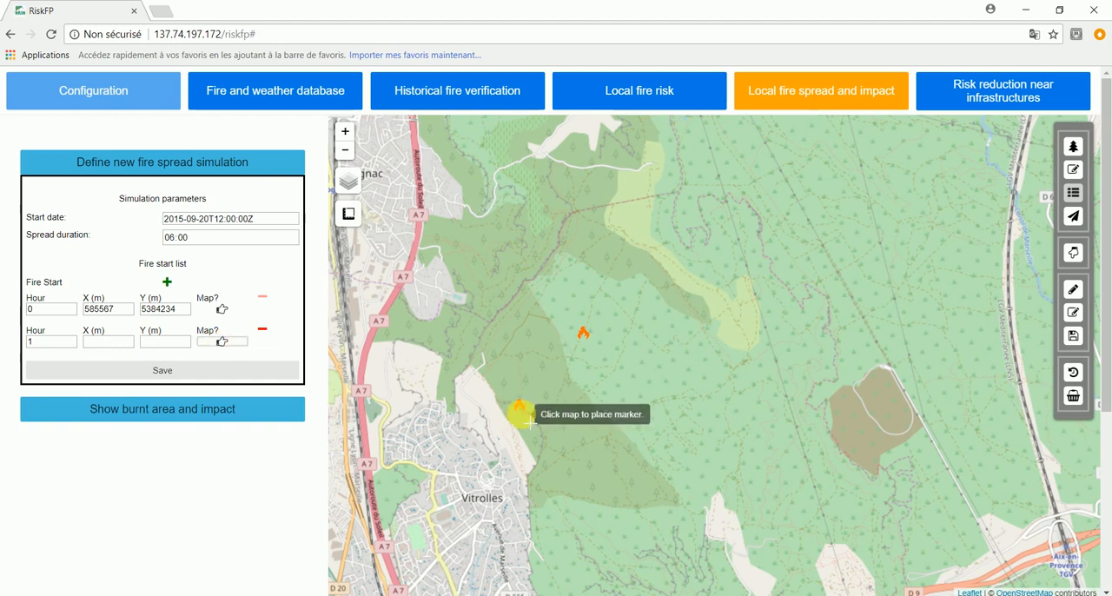
{"action": "left_click", "coordinate": [621, 370]}
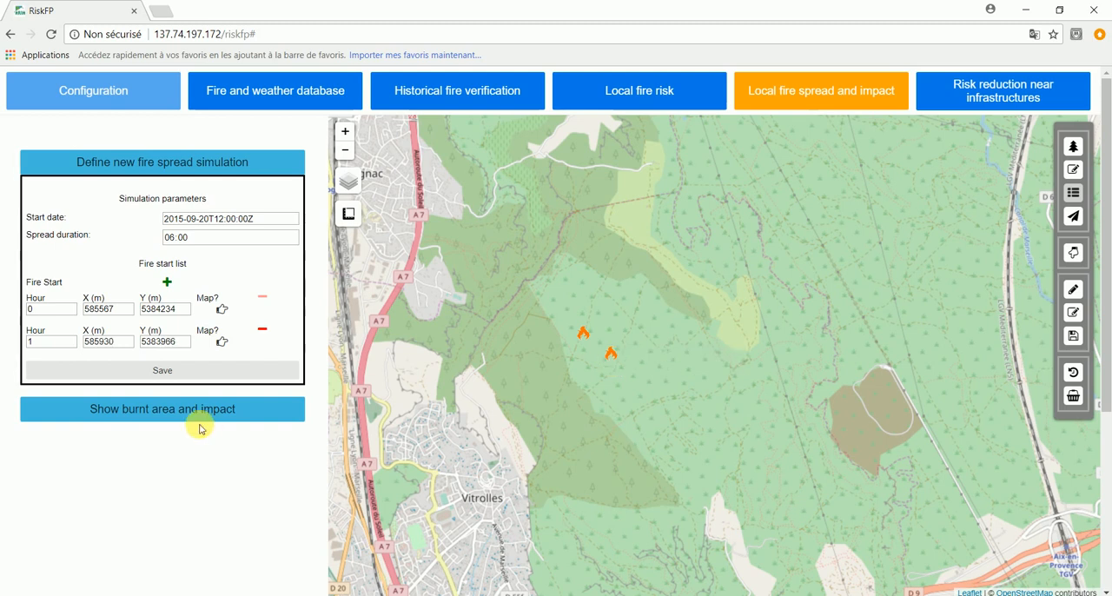
{"action": "left_click", "coordinate": [172, 373]}
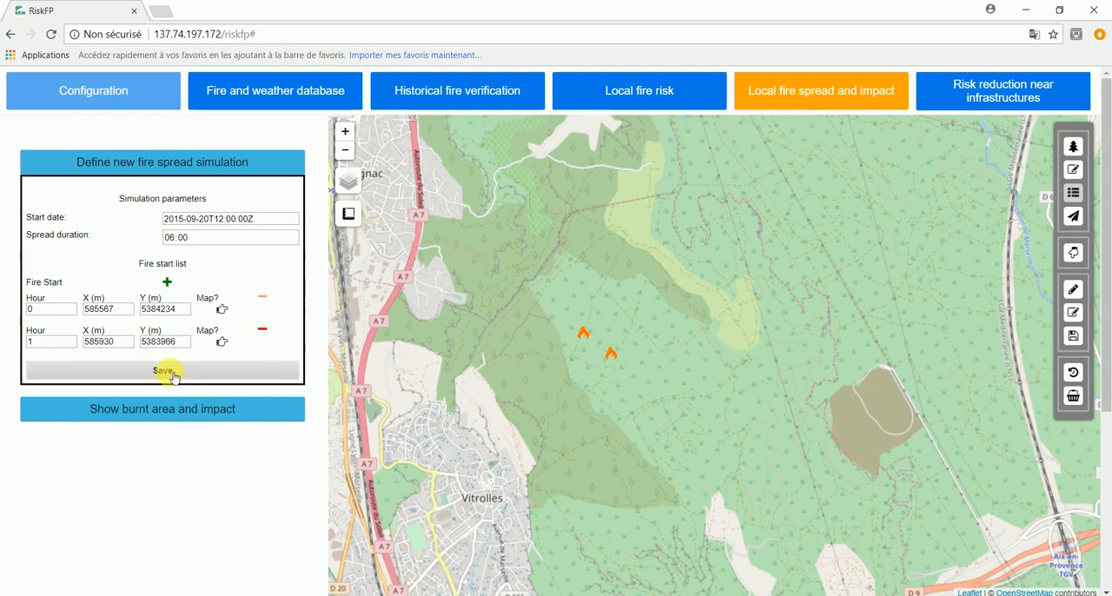
{"action": "left_click", "coordinate": [173, 374]}
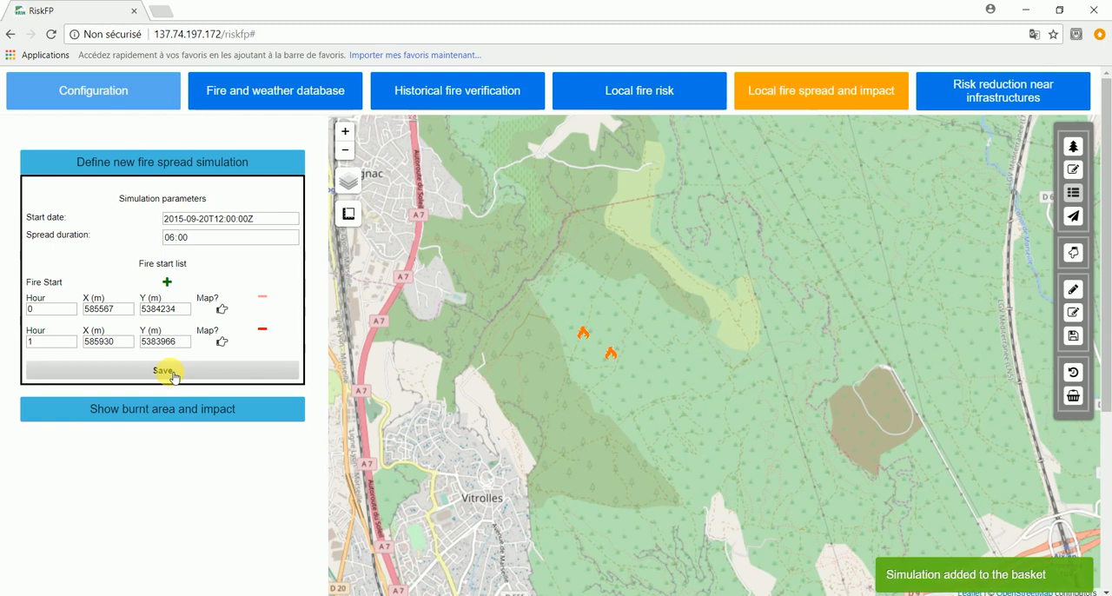
- Check the memory table, and rename the fire spread simulation in the basket as "spread scenario 20-9-15" and launch it
{"action": "left_click", "coordinate": [1074, 371]}
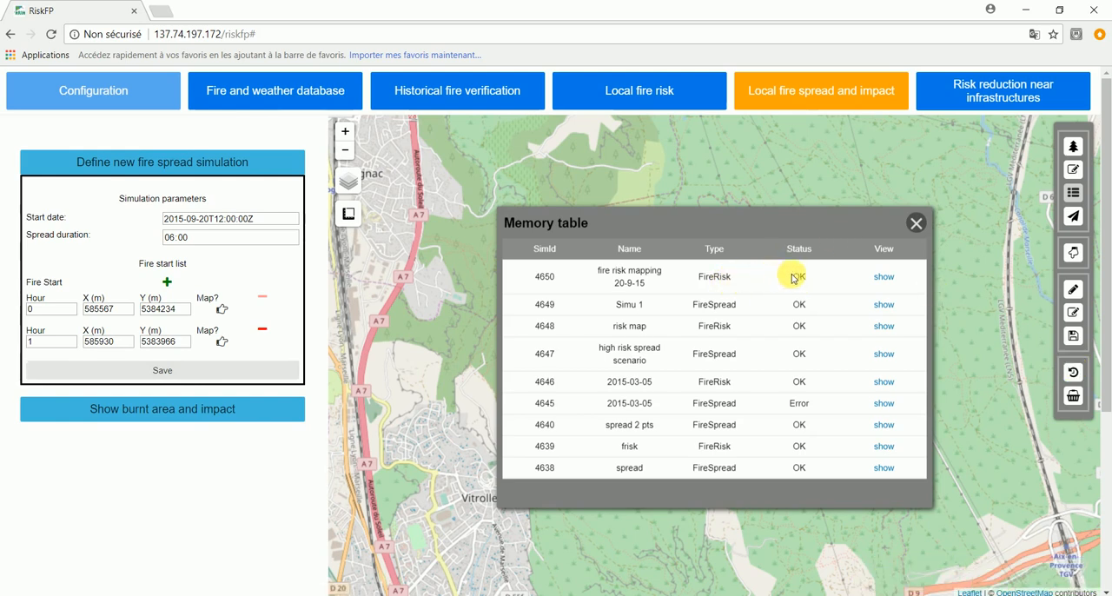
{"action": "left_click", "coordinate": [914, 224]}
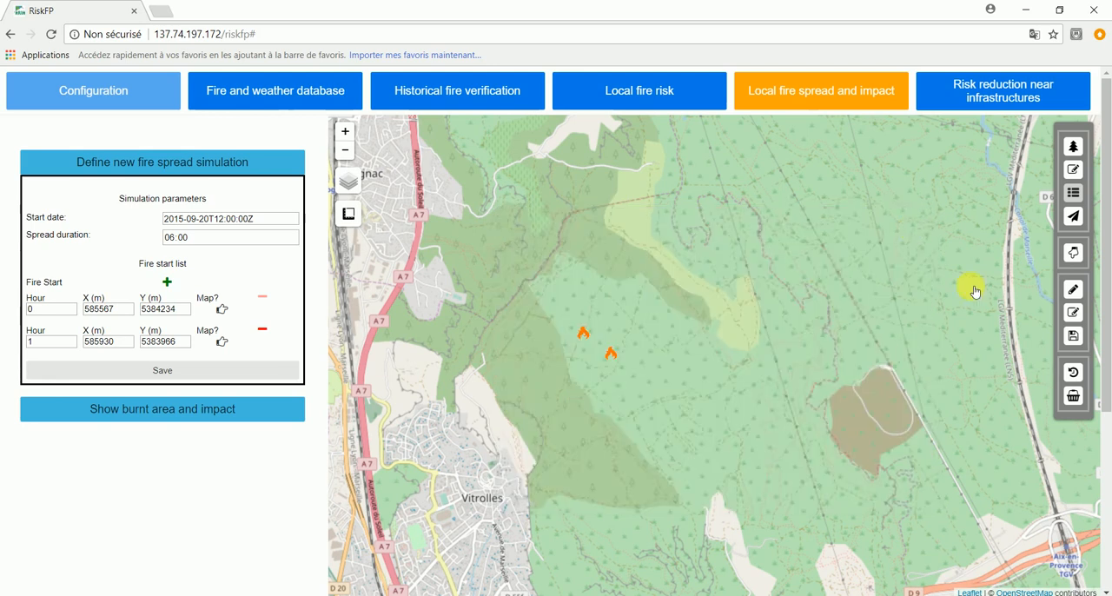
{"action": "left_click", "coordinate": [1073, 396]}
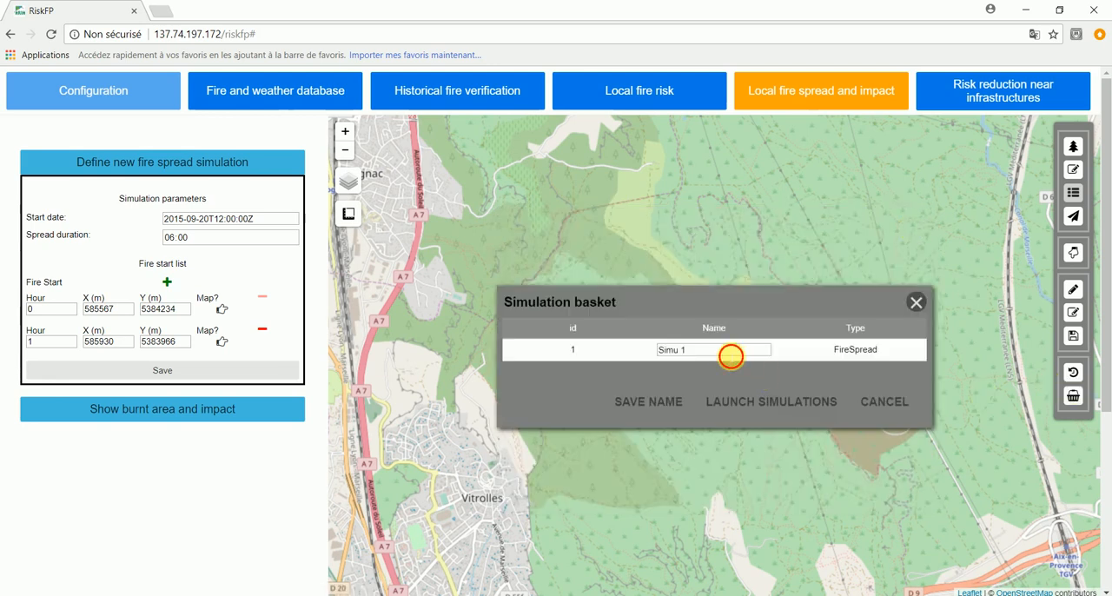
{"action": "left_click_drag", "start_coordinate": [732, 352], "coordinate": [548, 318]}
{"action": "type", "text": "spread scenario"}
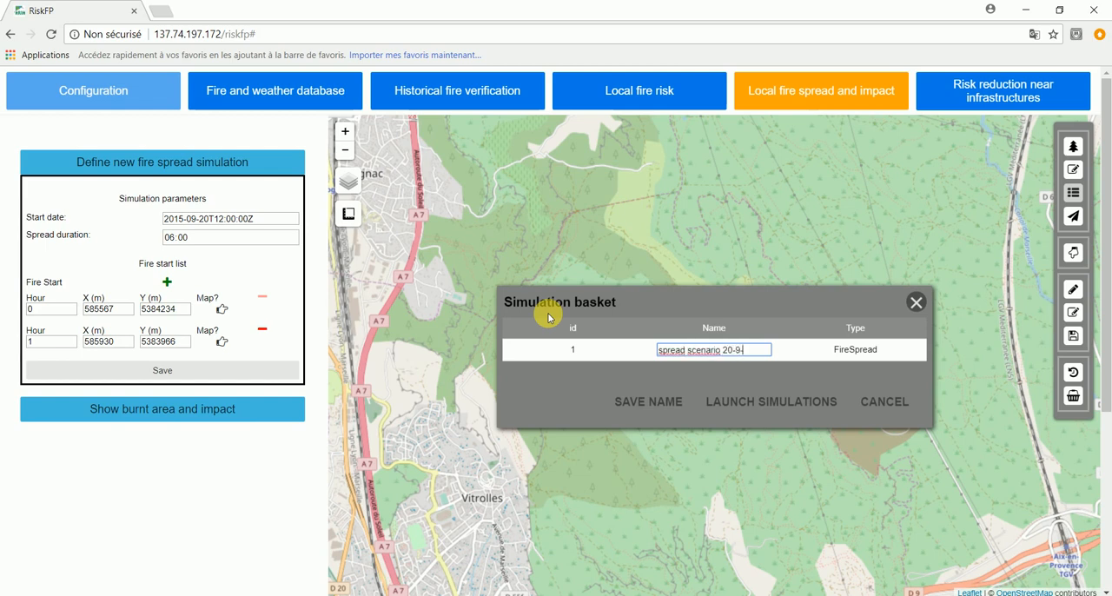
{"action": "left_click", "coordinate": [663, 402]}
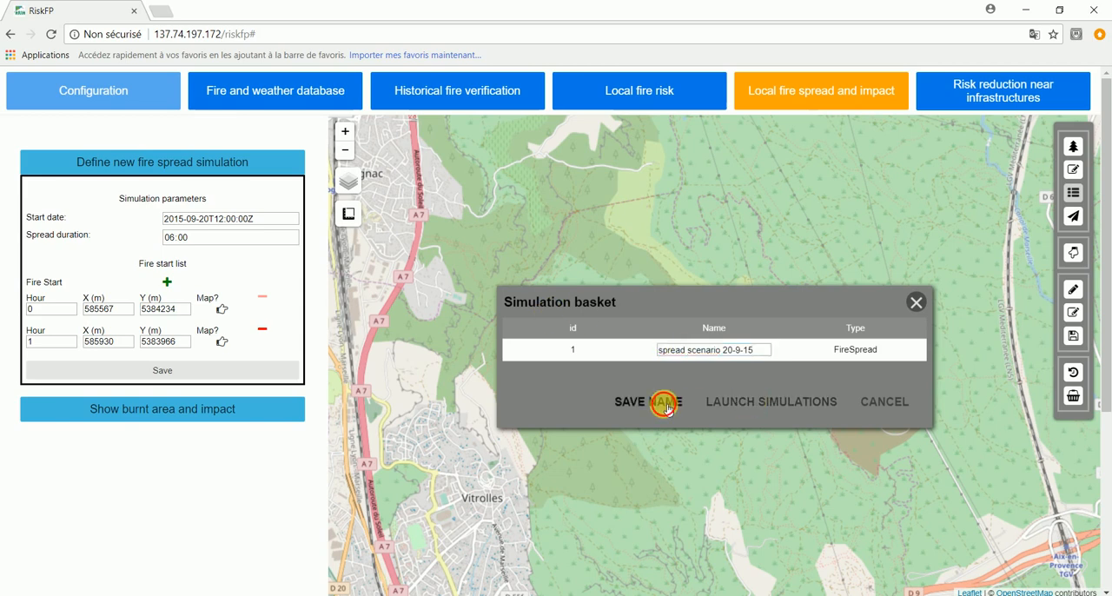
{"action": "left_click", "coordinate": [725, 409]}
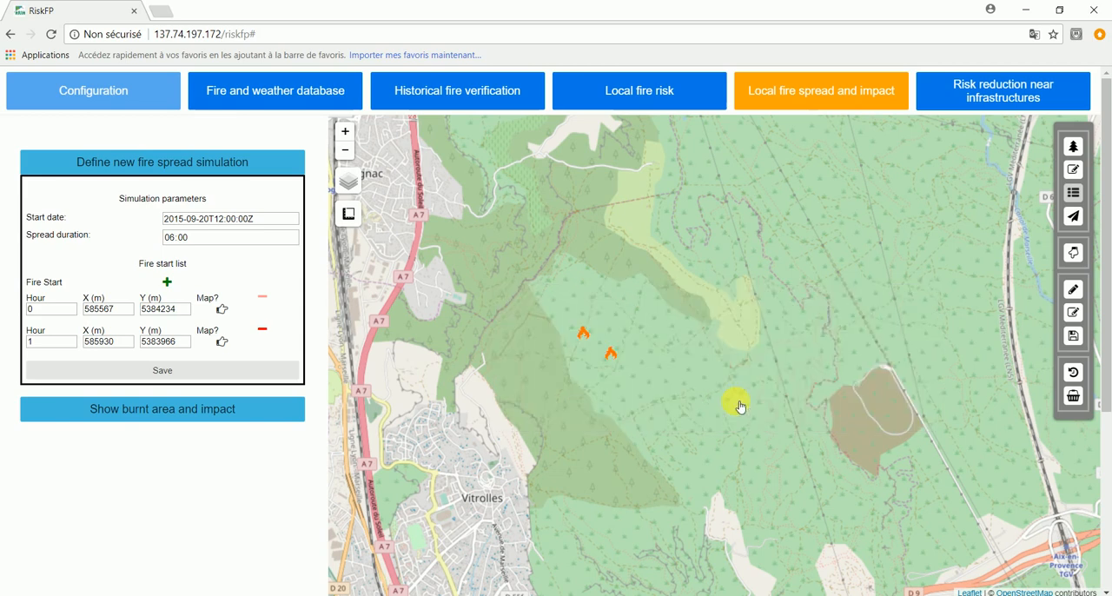
- Show the "fire risk mapping 20-9-15" result on the map and examine it with the memory table moved aside
{"action": "left_click", "coordinate": [1080, 374]}
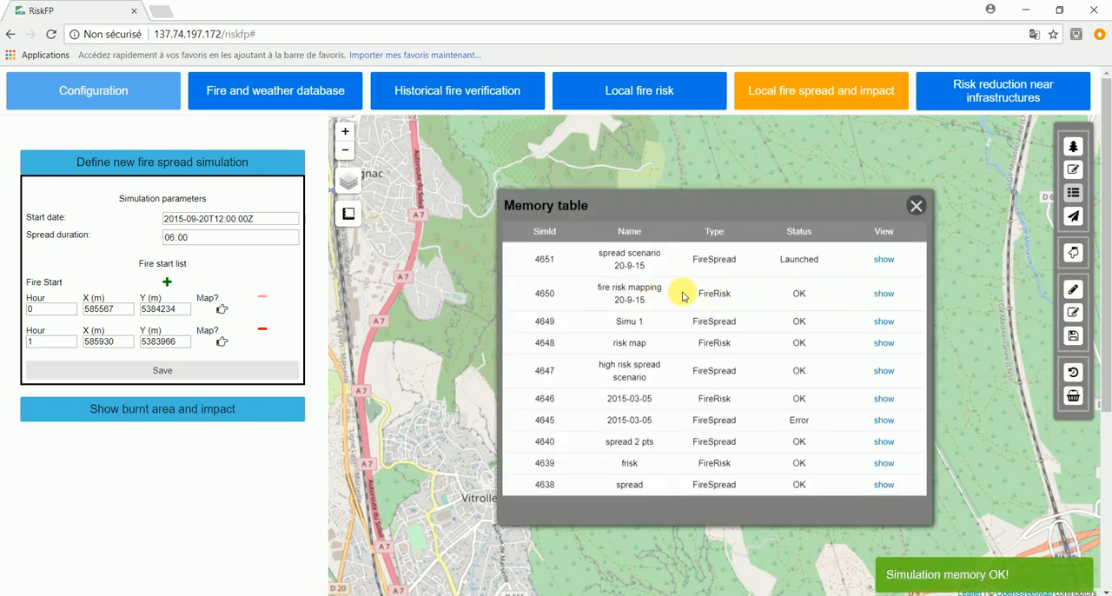
{"action": "double_click", "coordinate": [883, 295]}
{"action": "left_click", "coordinate": [874, 299]}
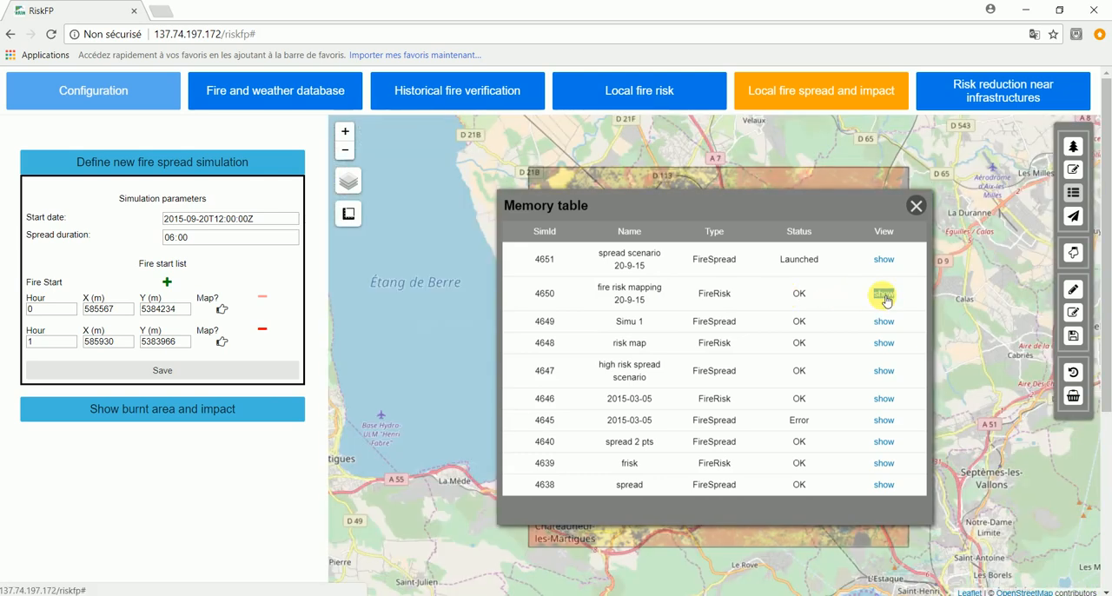
{"action": "left_click_drag", "start_coordinate": [856, 208], "coordinate": [447, 271]}
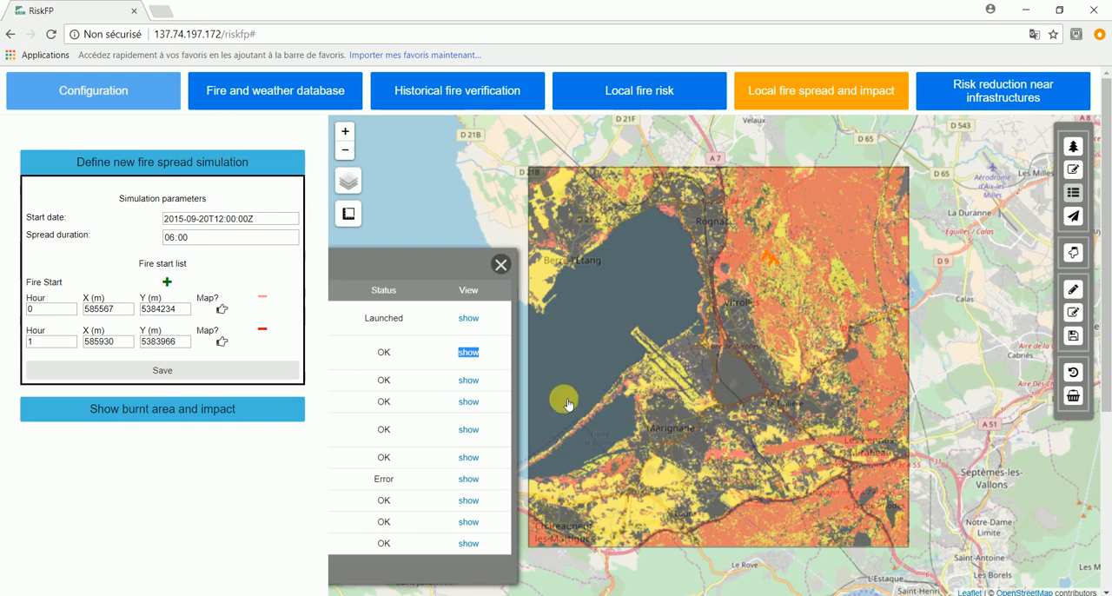
{"action": "left_click_drag", "start_coordinate": [428, 266], "coordinate": [812, 255]}
{"action": "left_click", "coordinate": [873, 251]}
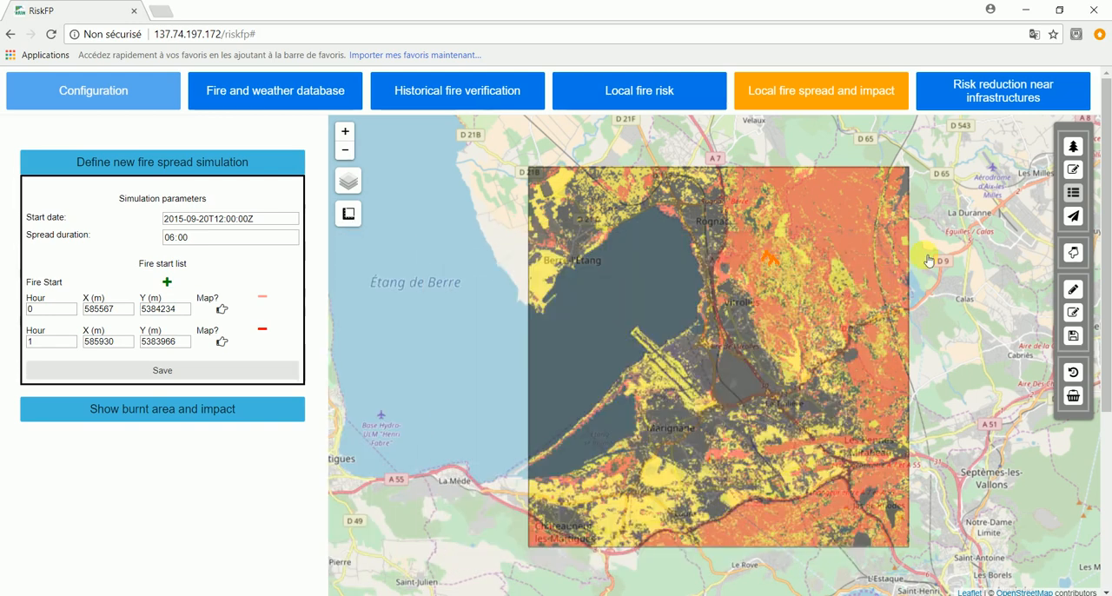
- Check the status of the "spread scenario 20-9-15" simulation in the memory table and close the table
{"action": "left_click", "coordinate": [1074, 373]}
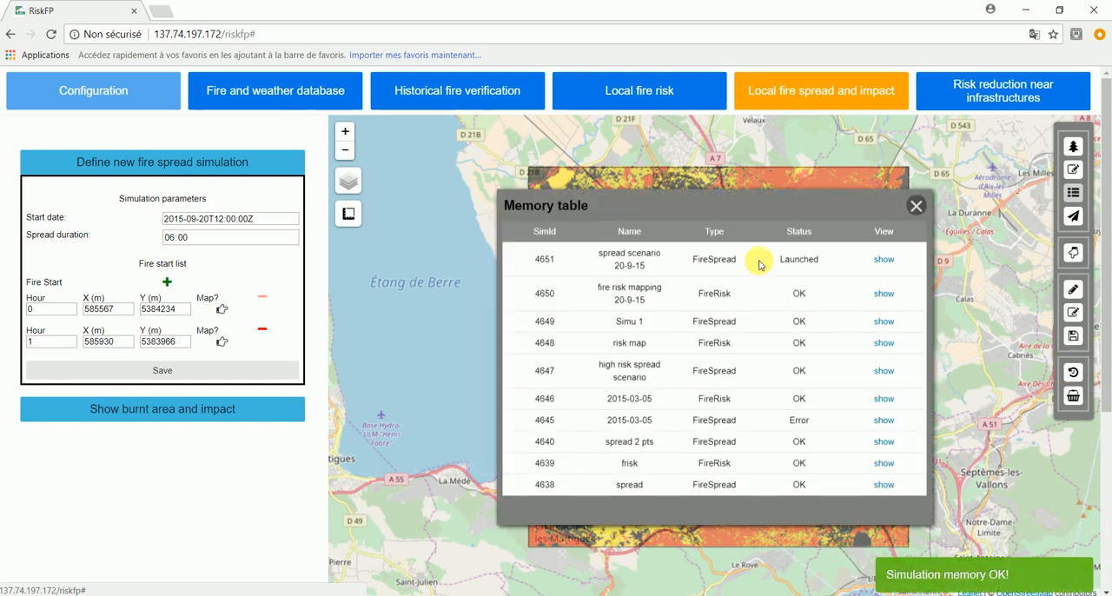
{"action": "left_click_drag", "start_coordinate": [834, 209], "coordinate": [466, 289]}
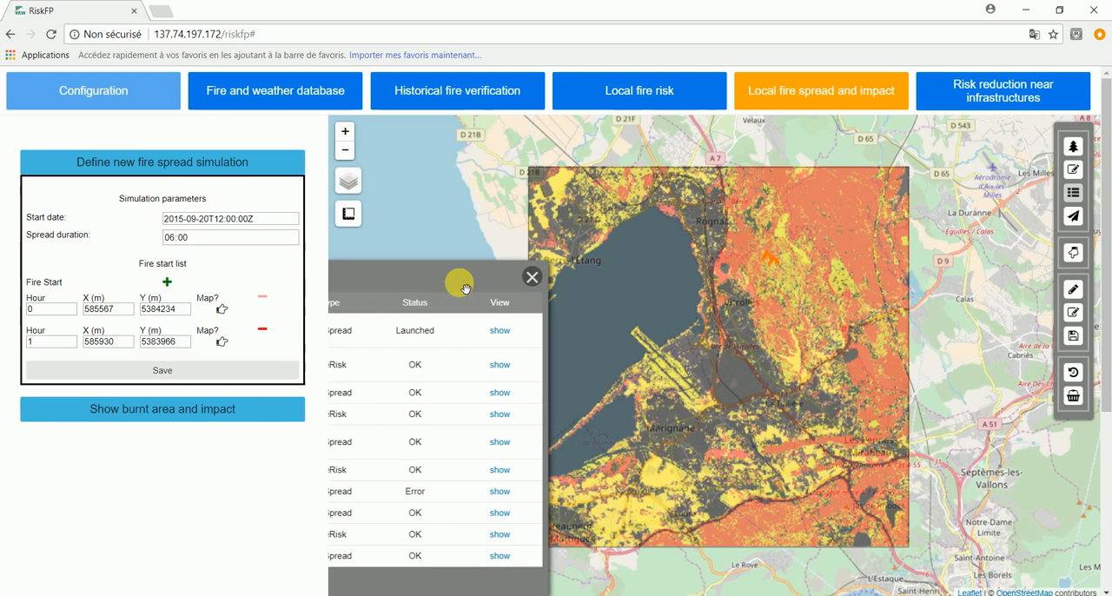
{"action": "left_click", "coordinate": [532, 276]}
- Show the "spread scenario 20-9-15" result on the map, clear the memory table from the view and open the burnt area's details
{"action": "left_click", "coordinate": [1073, 373]}
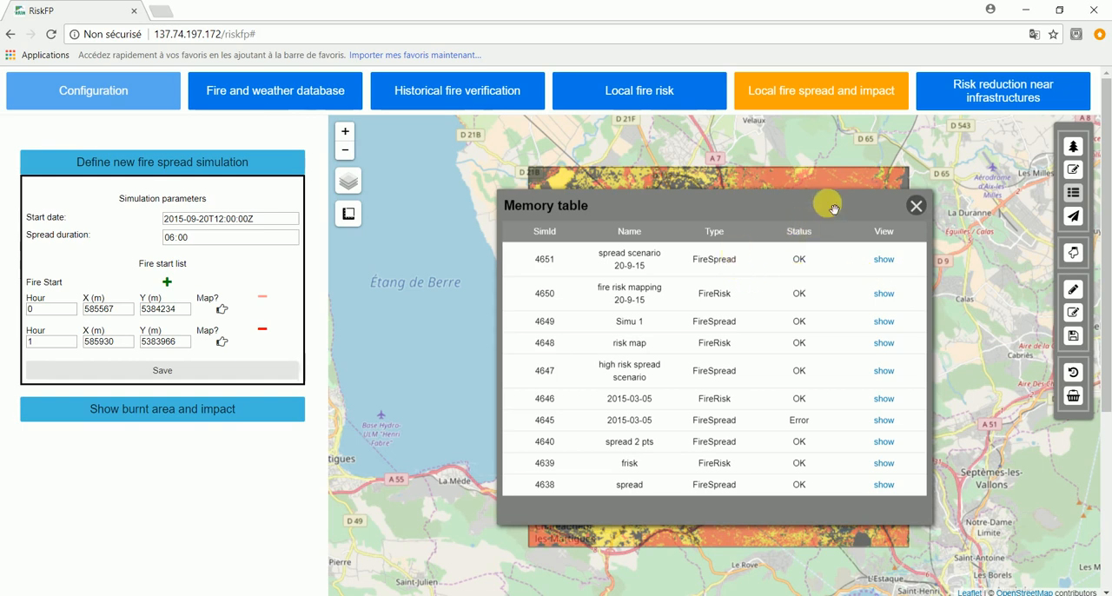
{"action": "left_click", "coordinate": [884, 260]}
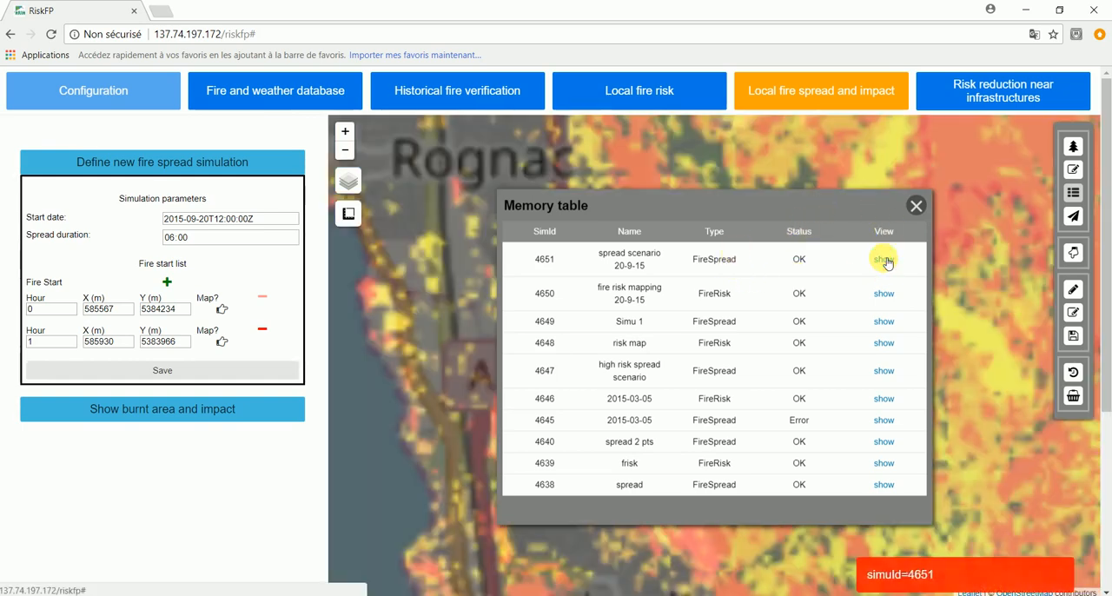
{"action": "left_click_drag", "start_coordinate": [868, 209], "coordinate": [483, 281]}
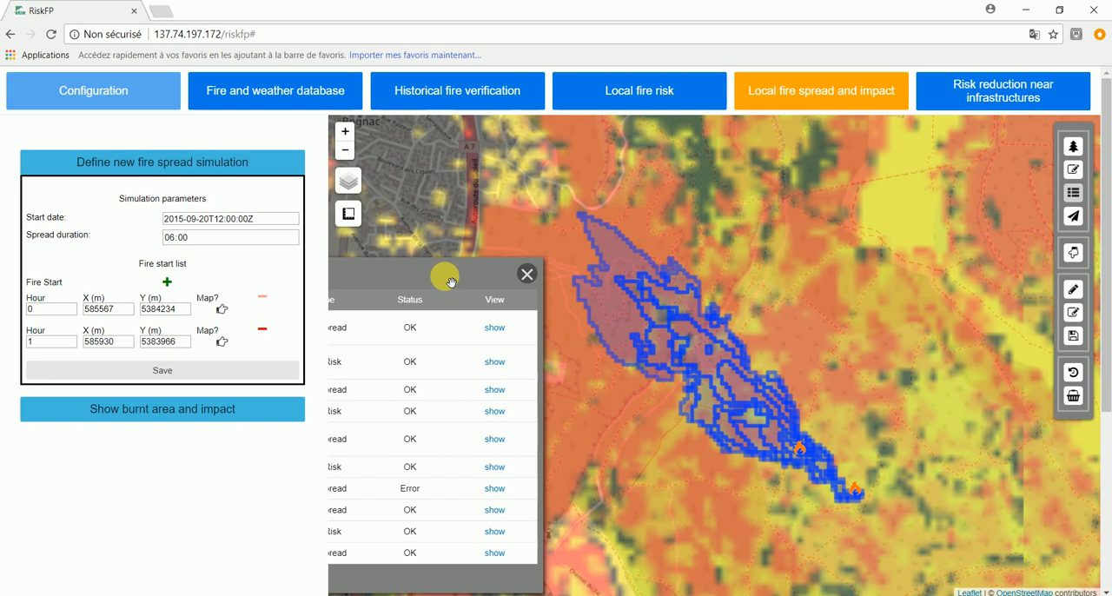
{"action": "left_click_drag", "start_coordinate": [442, 276], "coordinate": [533, 265]}
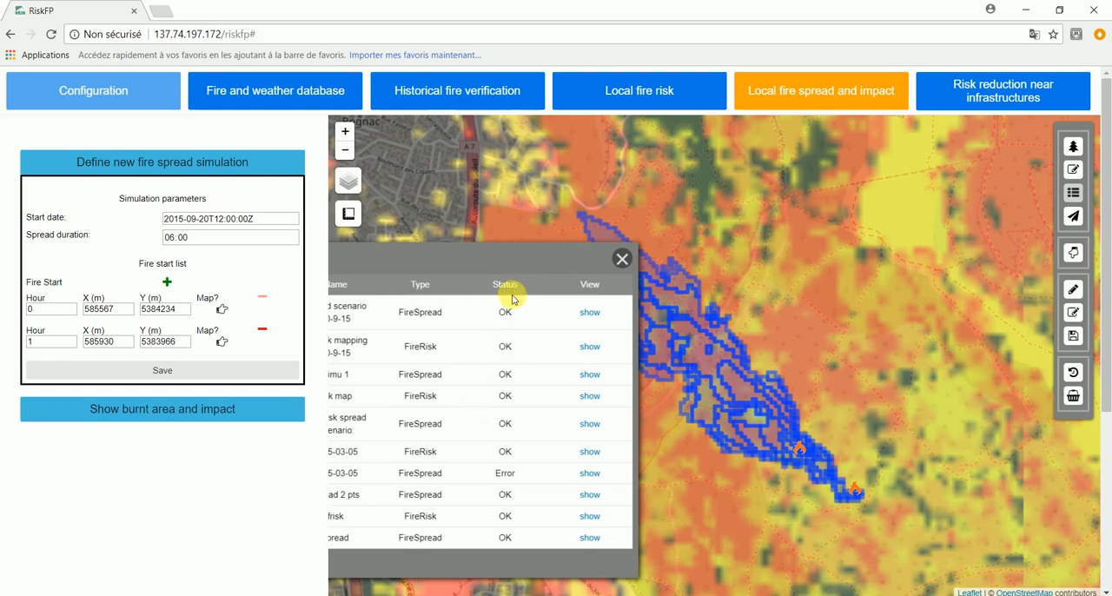
{"action": "left_click_drag", "start_coordinate": [539, 269], "coordinate": [458, 272]}
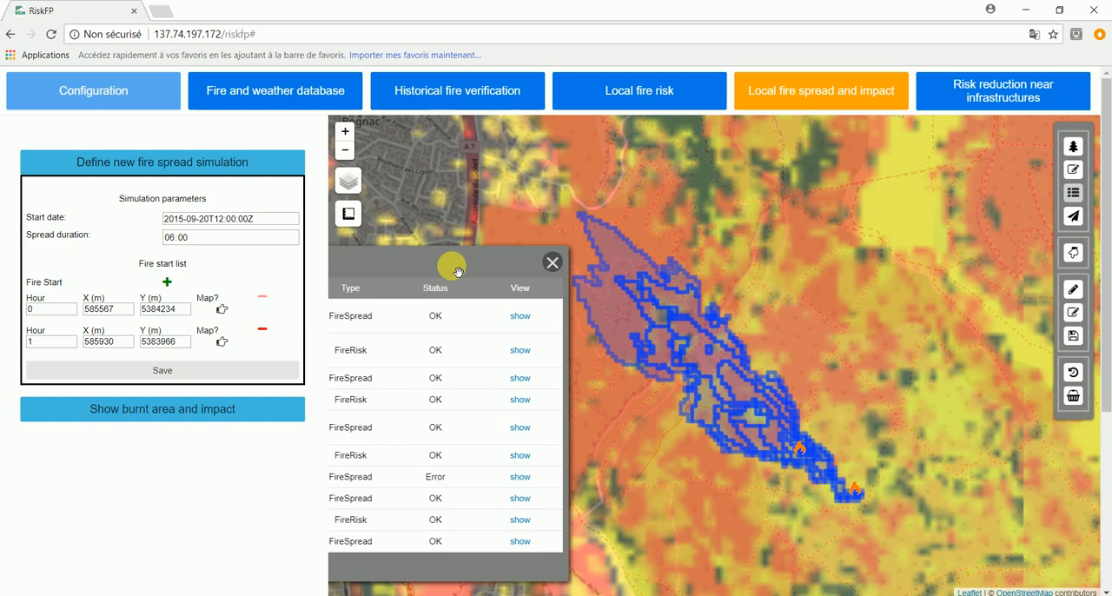
{"action": "left_click", "coordinate": [688, 327]}
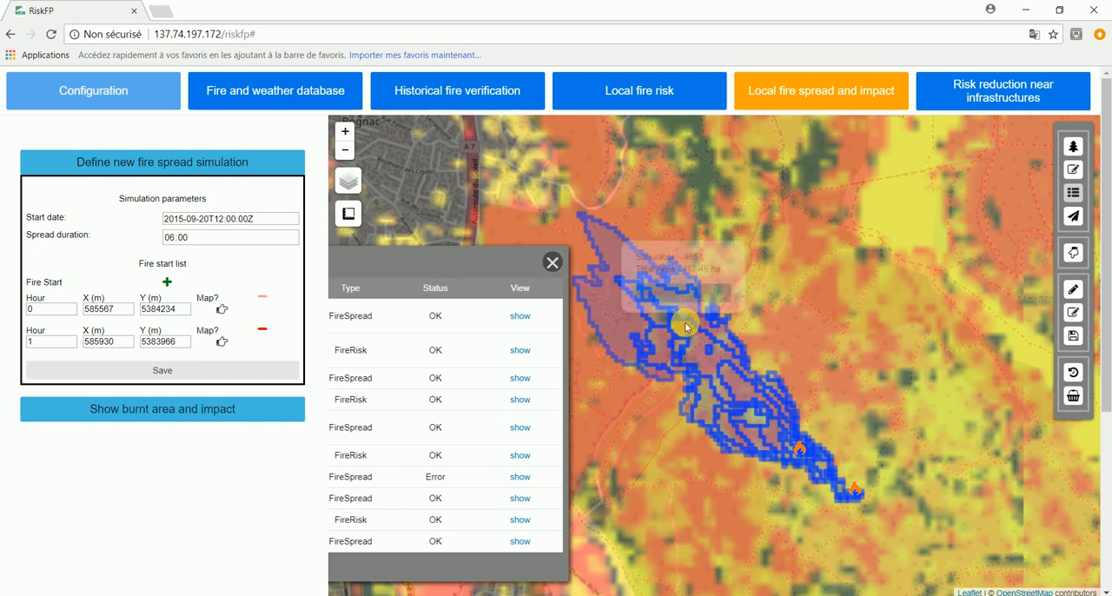